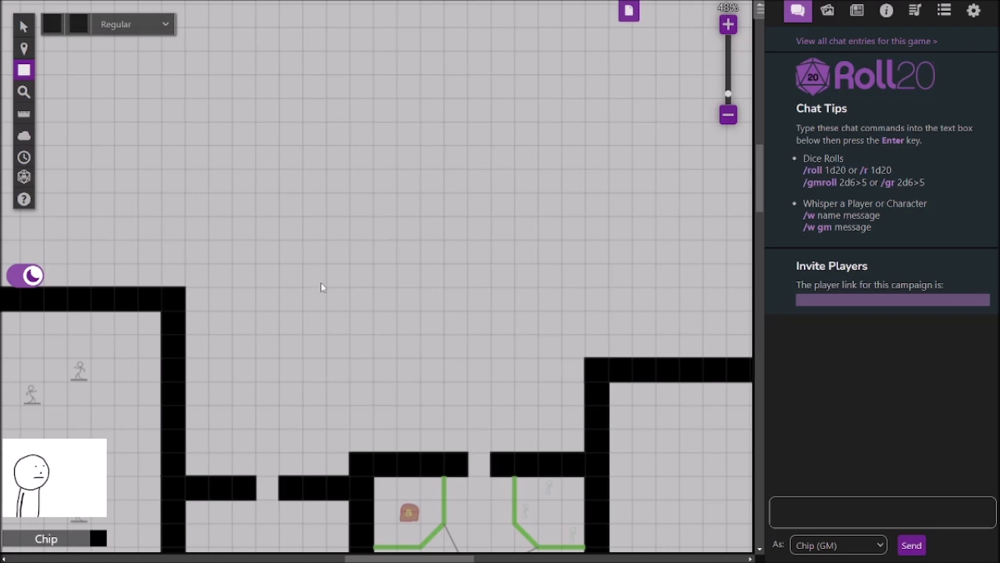
Draw two black wall blocks, one square high, along the upper side of the wall segments flanking the western doorway.
drag(290, 469, 357, 480)
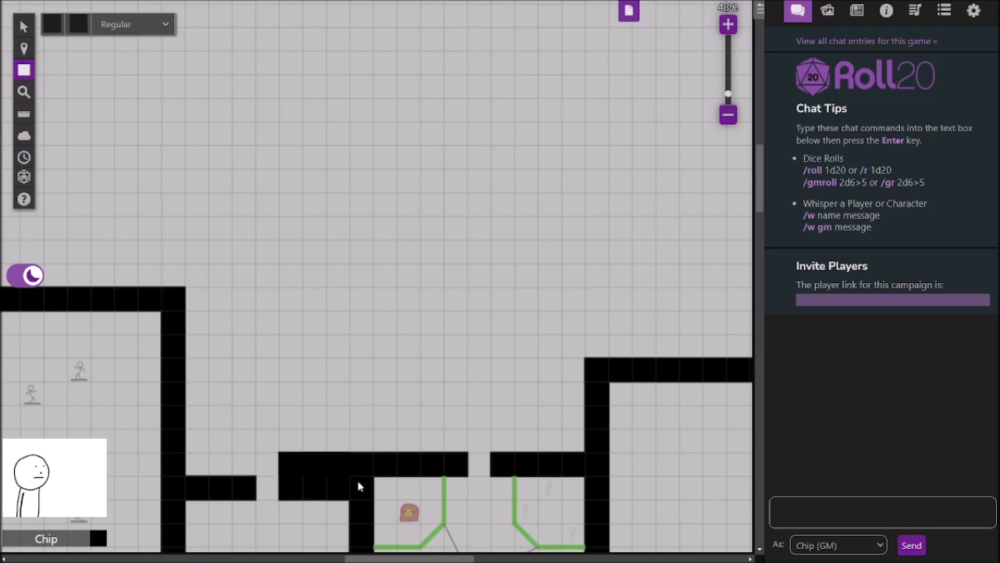
mouse_move(190, 461)
mouse_down()
mouse_move(241, 484)
mouse_move(256, 475)
mouse_up()
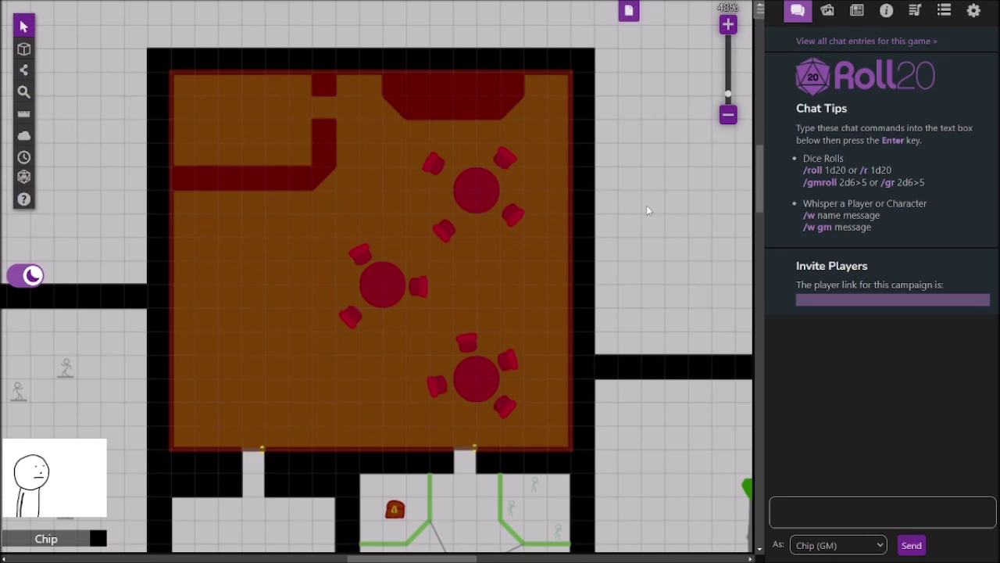
Place the stick_goblin_sax.png token from the goblins art folder on the tavern's stage.
click(819, 23)
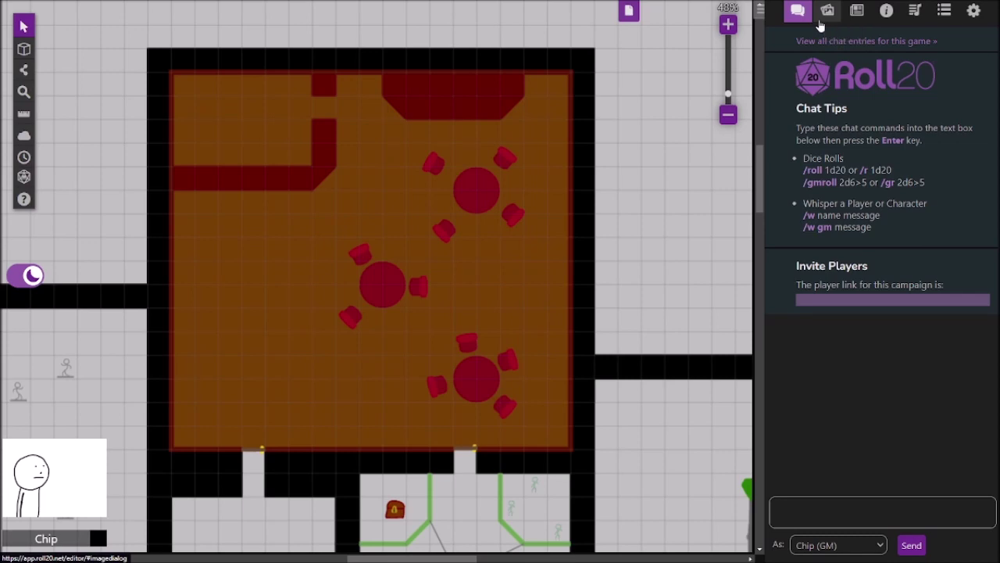
scroll(794, 190, up, 2)
scroll(793, 192, up, 3)
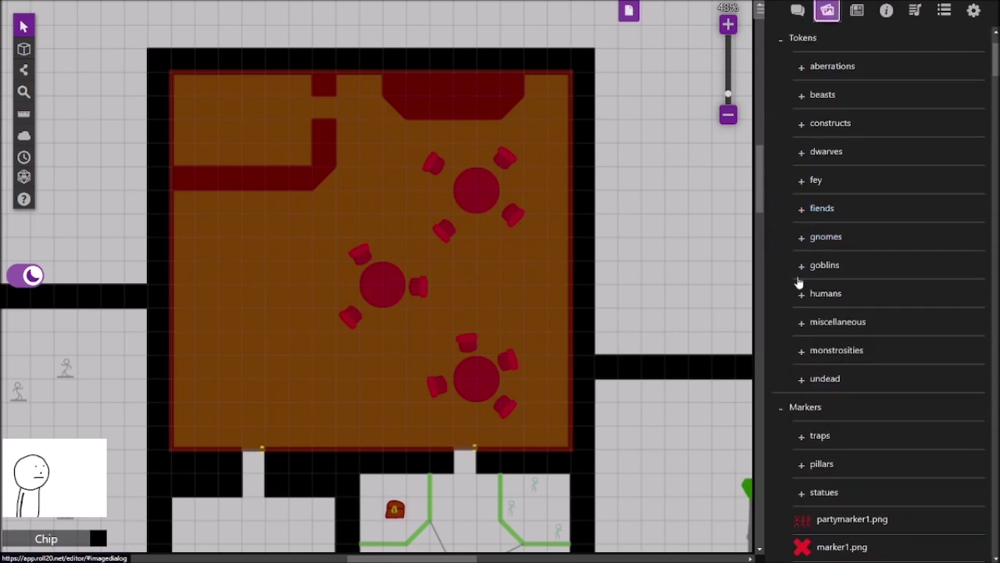
click(801, 265)
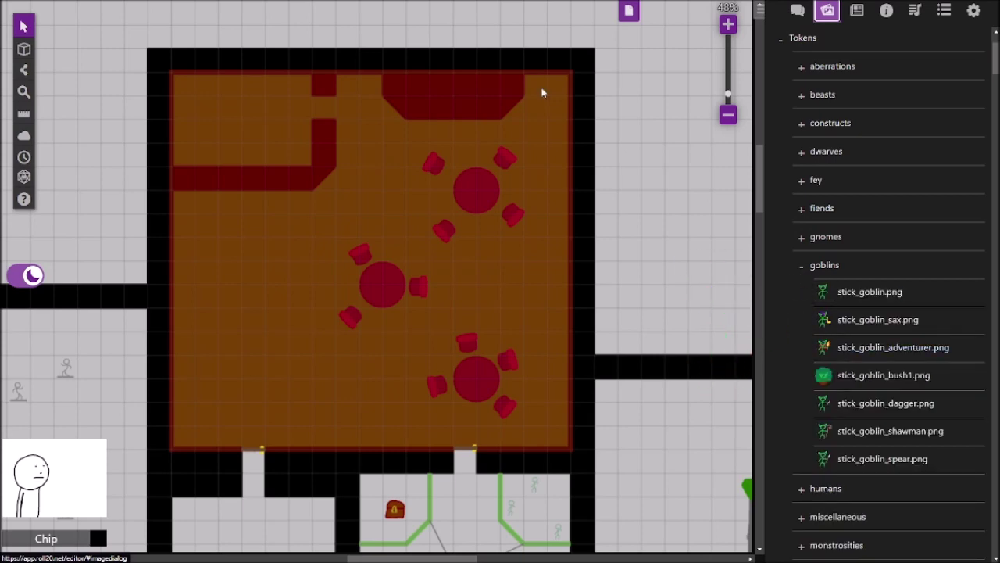
mouse_move(874, 326)
drag(875, 327, 457, 105)
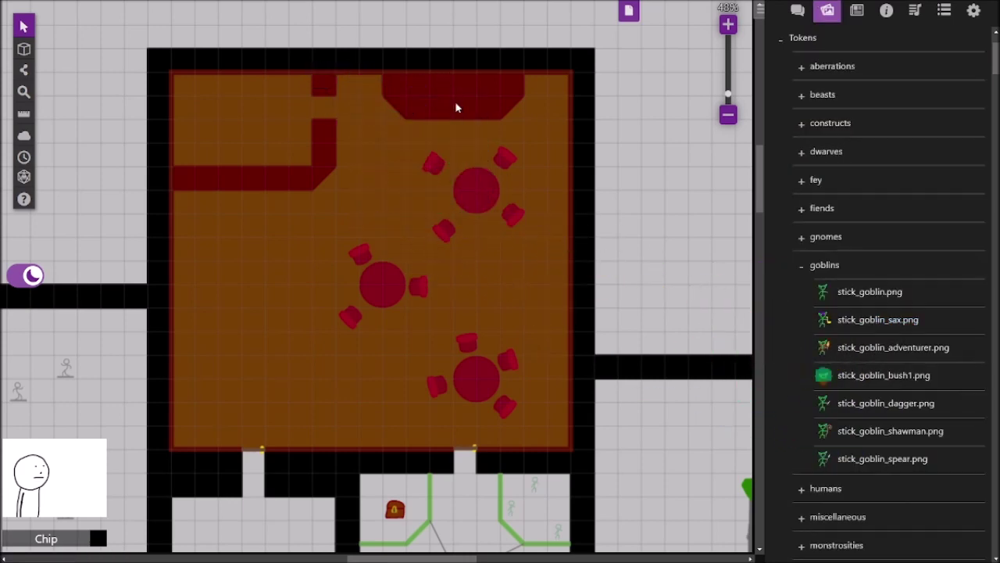
click(455, 103)
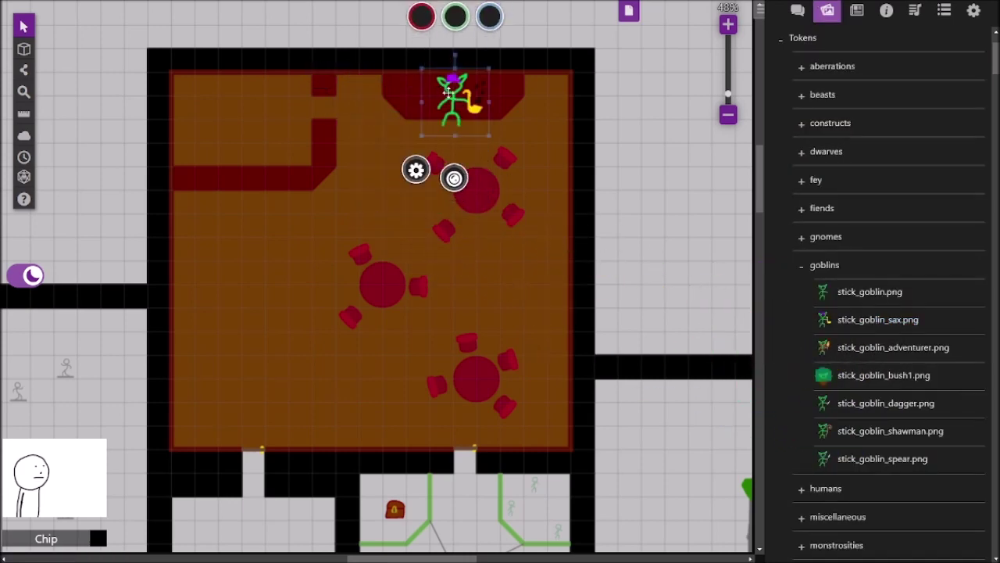
Shrink the saxophone goblin token to one grid square and centre it on the stage.
drag(421, 73, 468, 121)
click(446, 101)
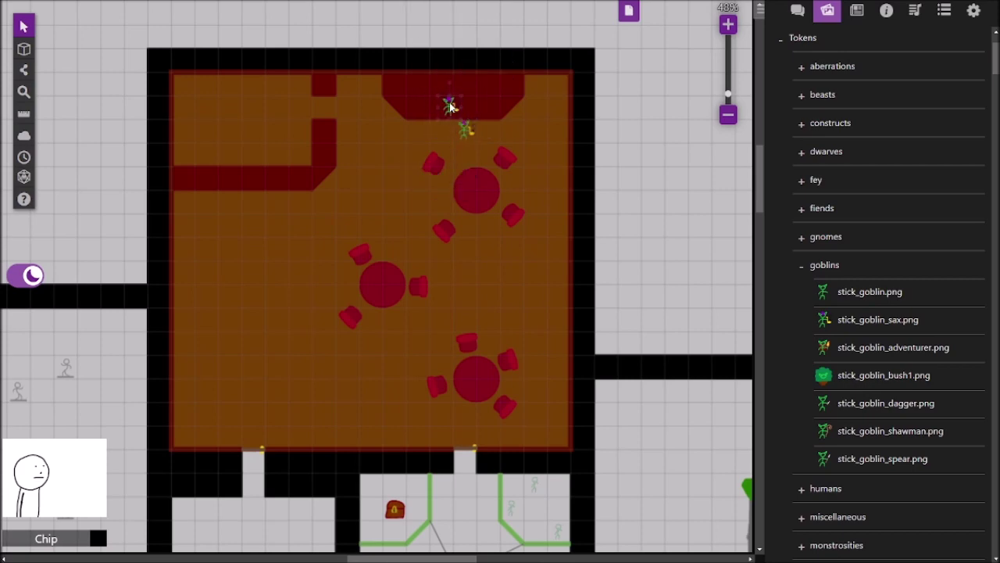
click(456, 103)
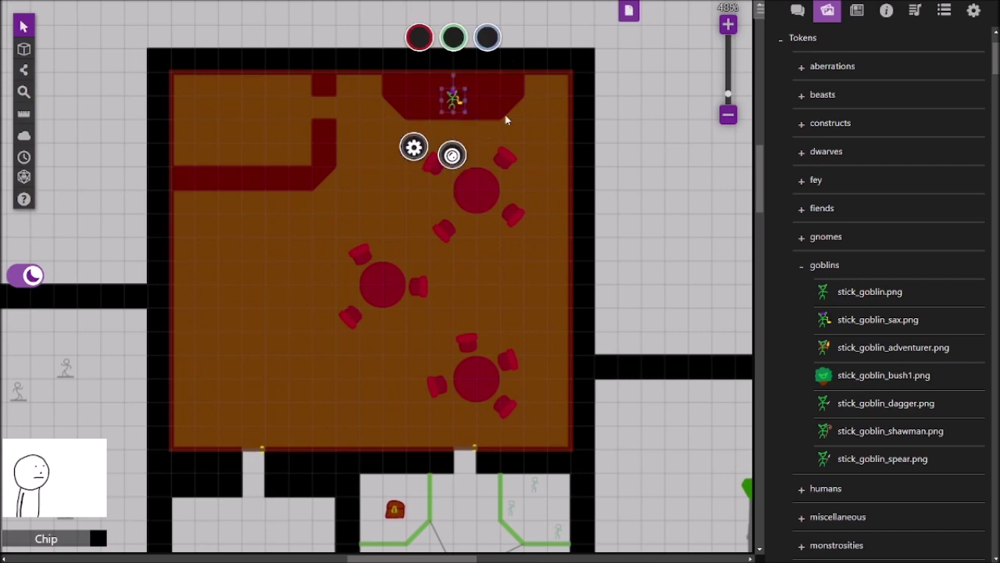
click(504, 113)
Name the saxophone goblin token "Sax Goblin" in its token settings.
scroll(505, 110, up, 3)
scroll(505, 118, up, 5)
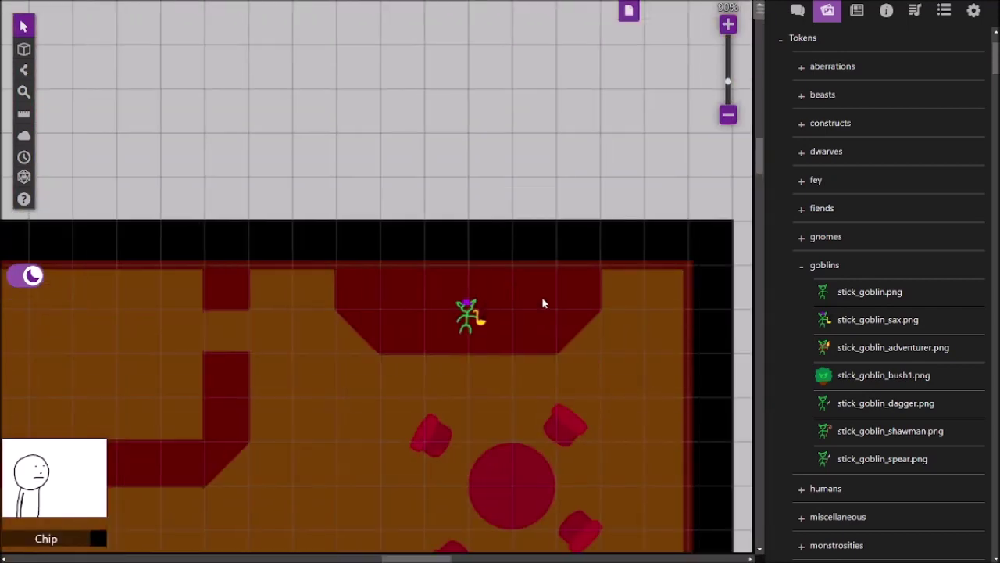
click(467, 312)
double_click(467, 317)
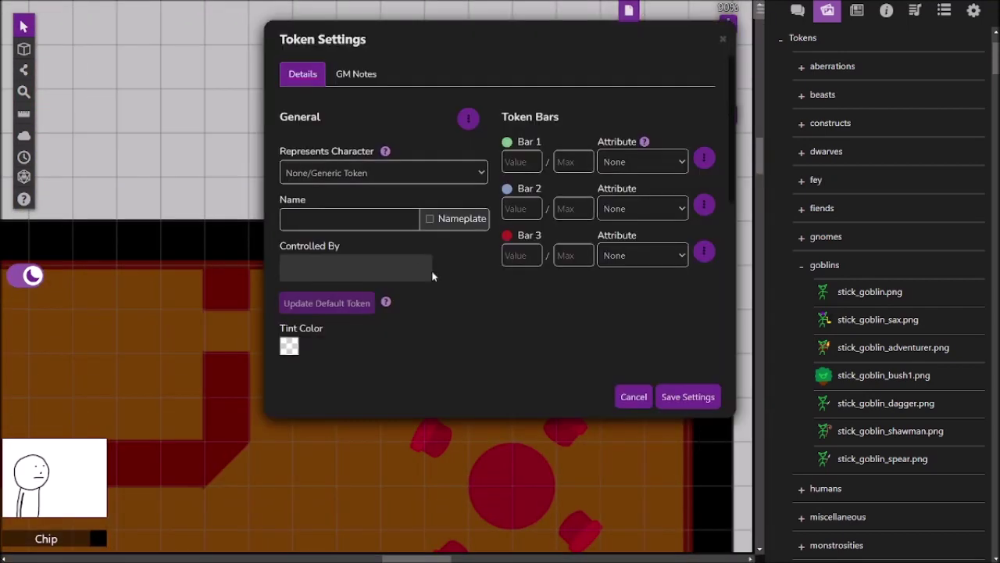
text(Sax)
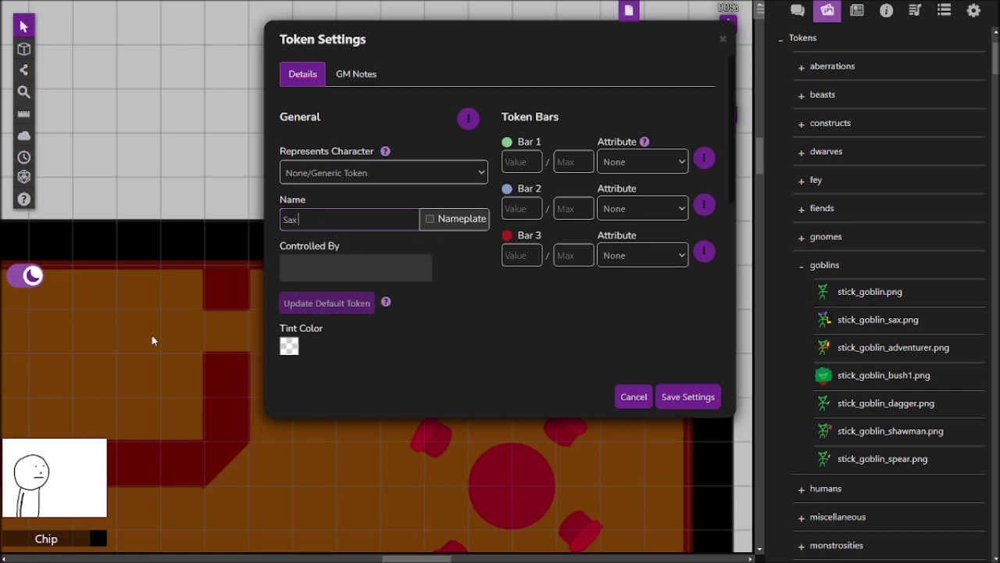
text( Goblin)
Write "This goblin uses the Bard stat block from the VGM" in the token's GM notes.
click(357, 73)
text(Th)
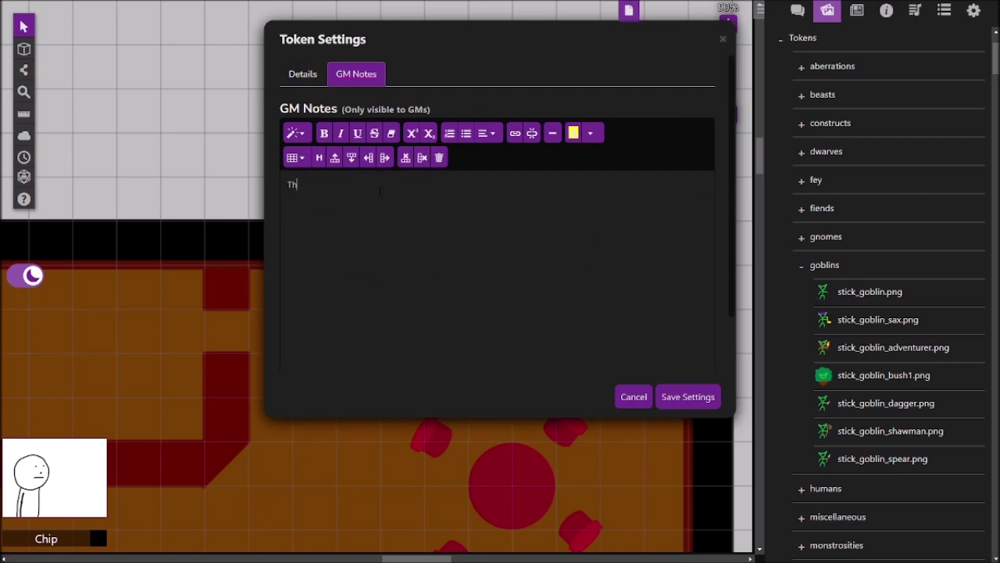
text(is goblin uses the Bard stat block from th)
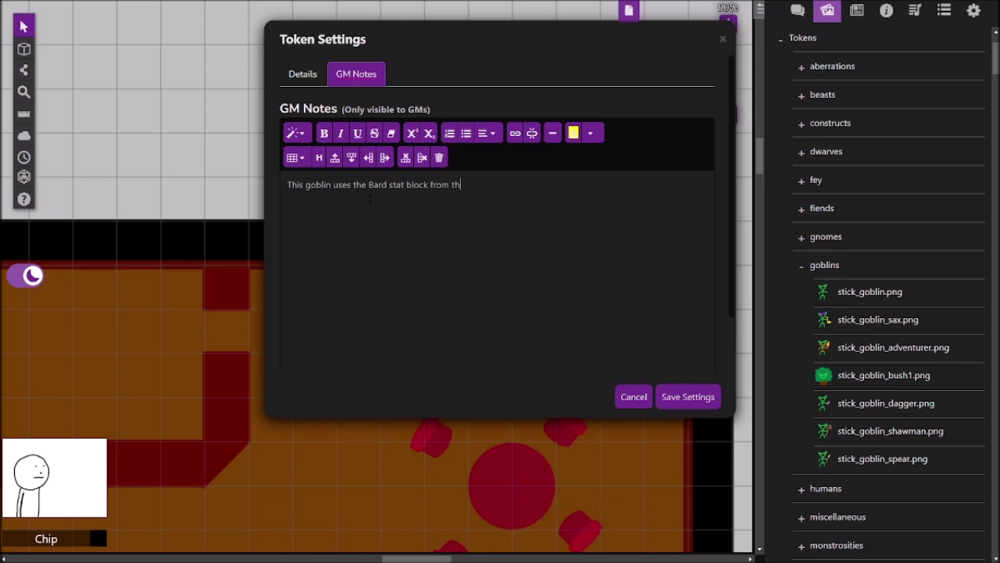
text(e Volo)
key(BackSpace)
text(o)
key(BackSpace)
key(BackSpace)
key(BackSpace)
key(BackSpace)
text(VGM)
Continue the GM note by saying that he is size small and has the goblins' nimble escape.
text(,)
text( al;though)
key(BackSpace)
key(BackSpace)
key(BackSpace)
key(BackSpace)
key(BackSpace)
key(BackSpace)
key(BackSpace)
key(BackSpace)
text(;thoug he will size small and )
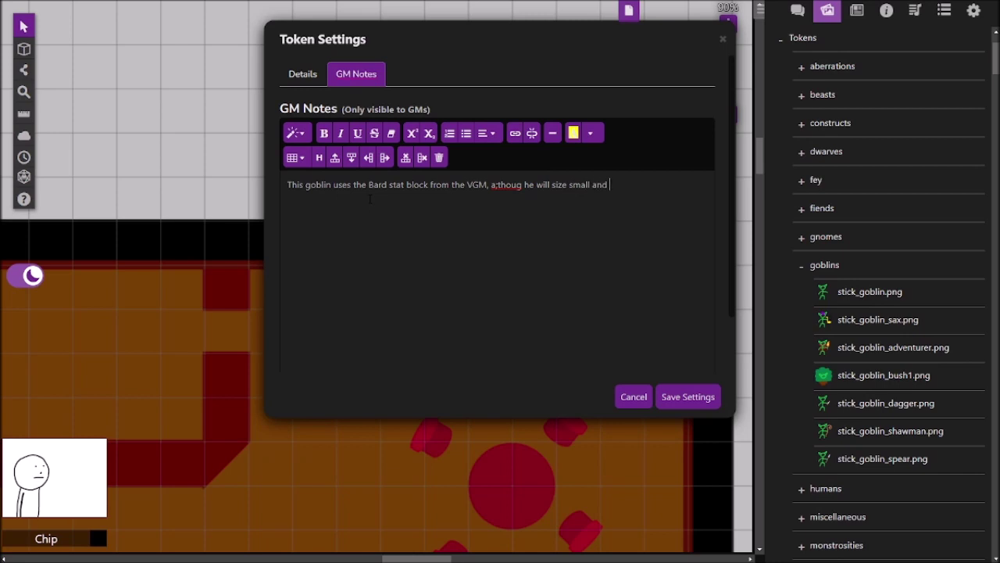
text(has n)
text(i)
key(BackSpace)
text(the bo)
key(BackSpace)
key(BackSpace)
text(goblins limble escape)
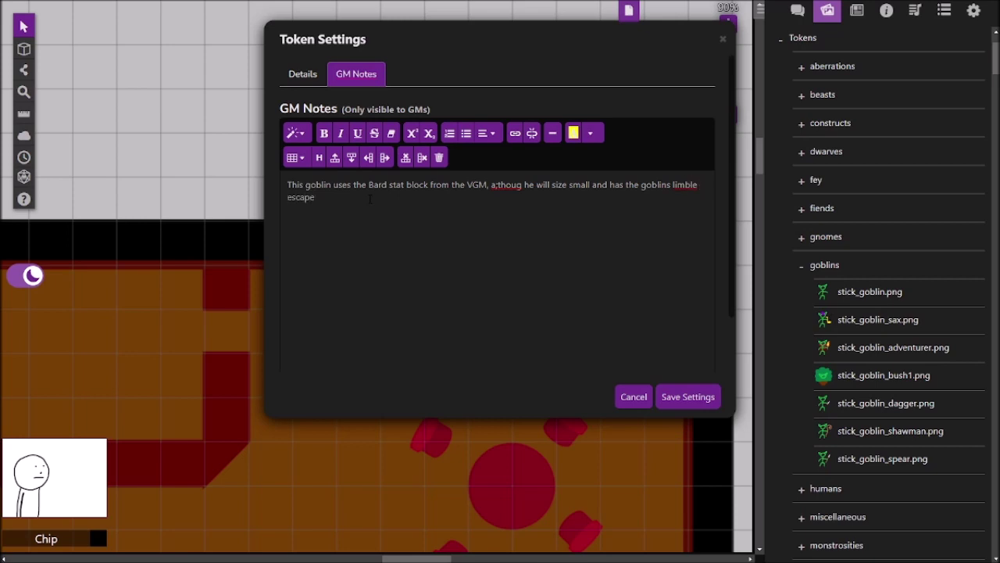
Correct the note's misspelled words to "nimble" and "although", and save the token settings.
right_click(683, 186)
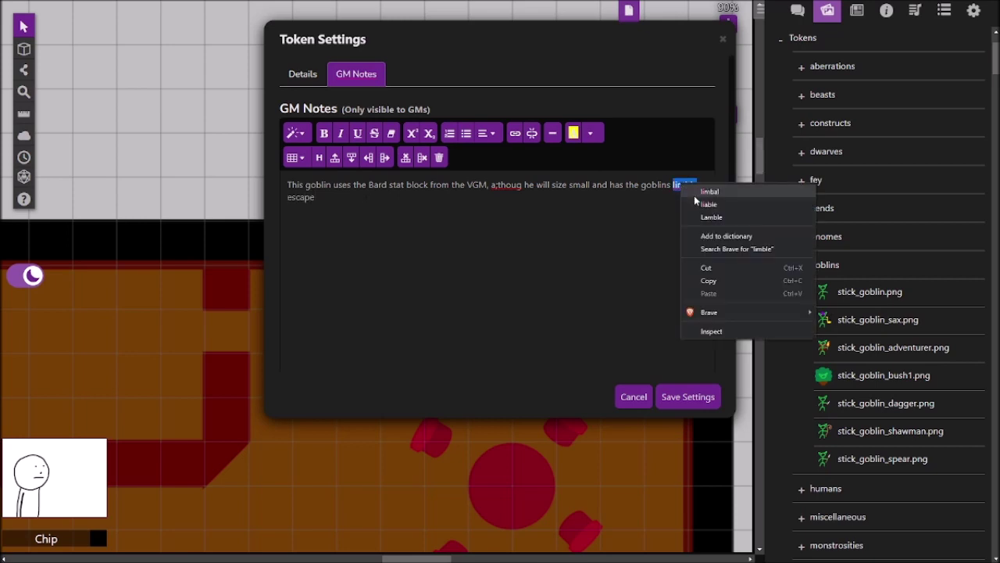
click(680, 186)
double_click(680, 186)
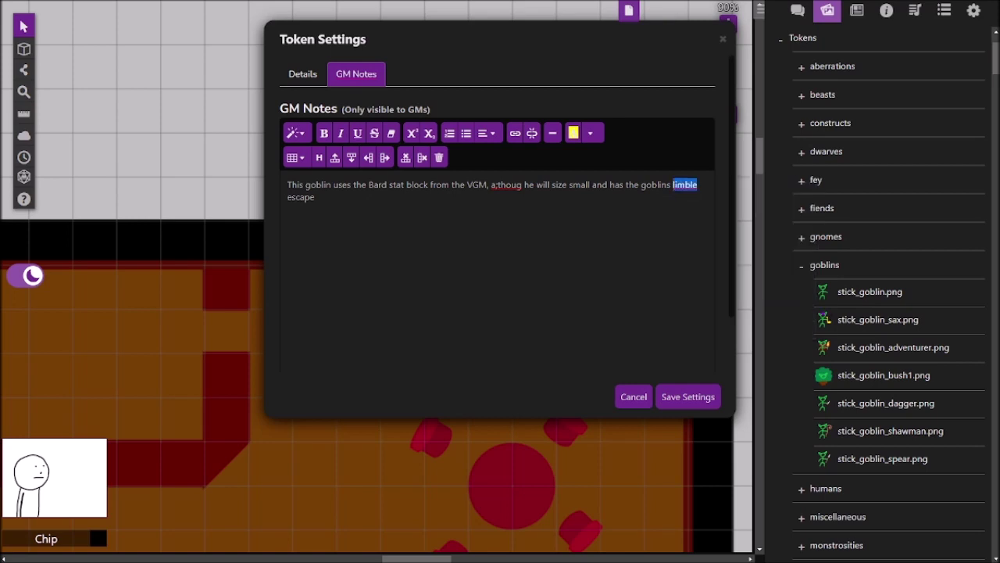
key(Left)
key(Delete)
text(n)
right_click(505, 185)
click(532, 195)
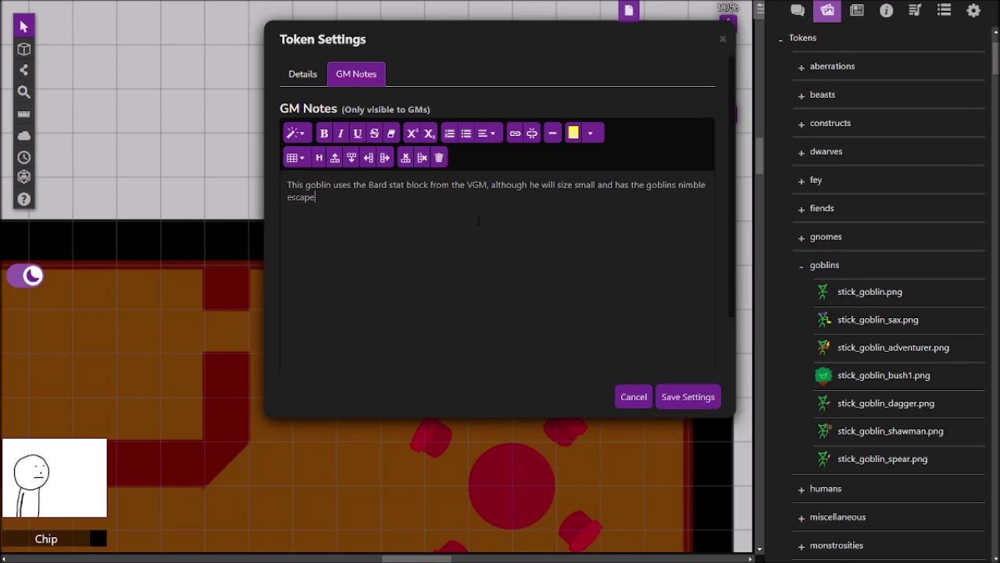
click(308, 73)
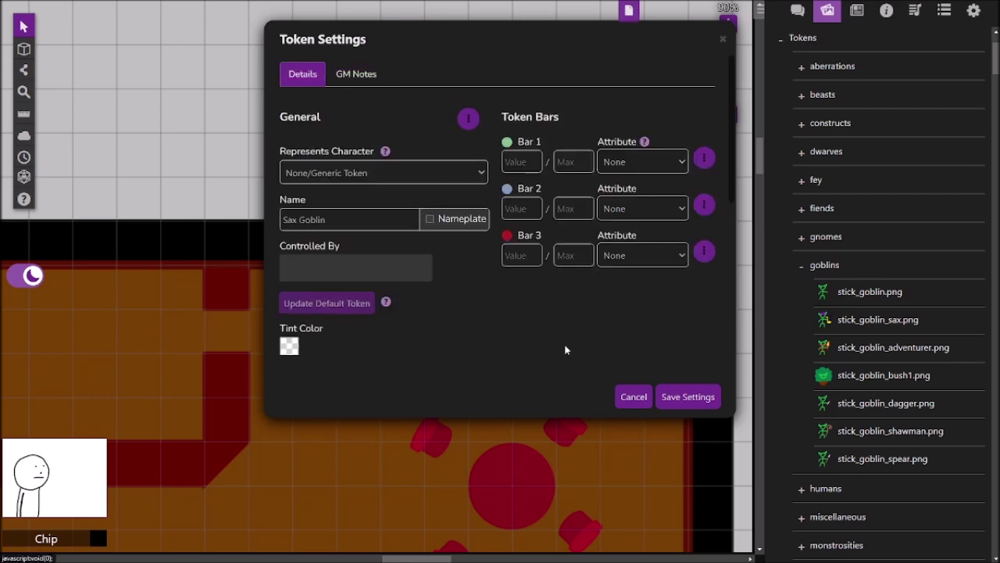
click(710, 397)
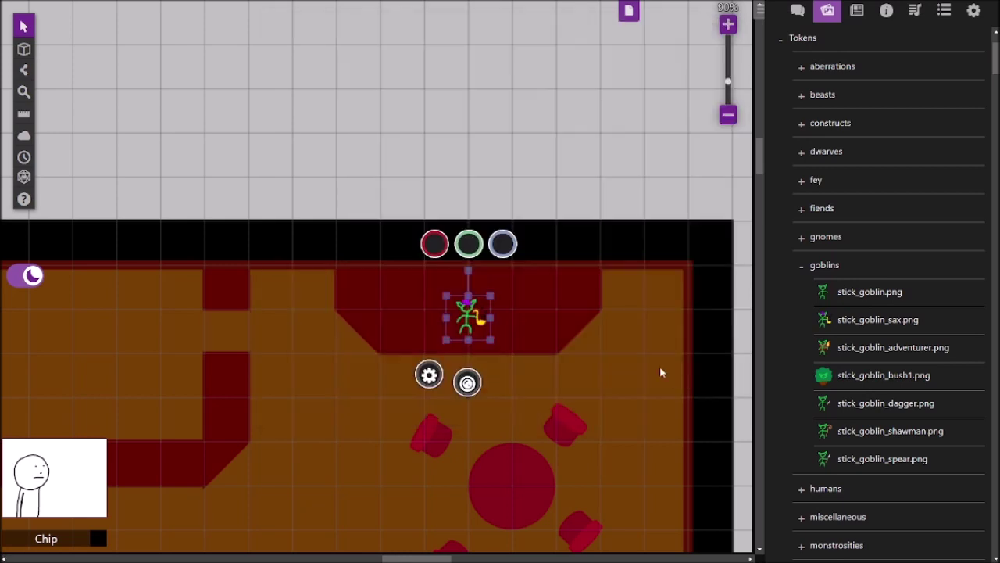
Rename the saxophone goblin token "Jazz Goblin", turn on its nameplate and save the settings.
scroll(648, 359, down, 2)
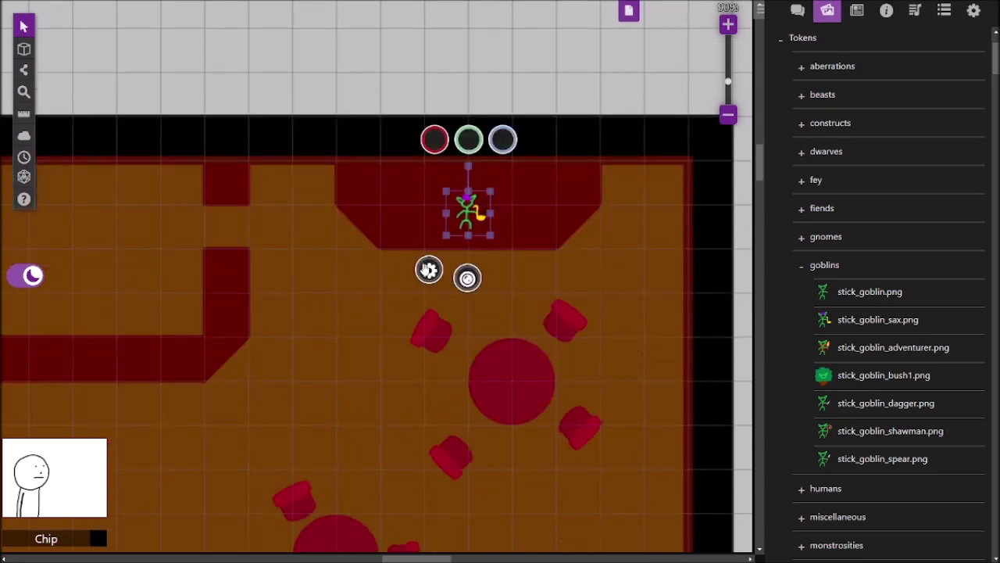
click(426, 270)
double_click(289, 220)
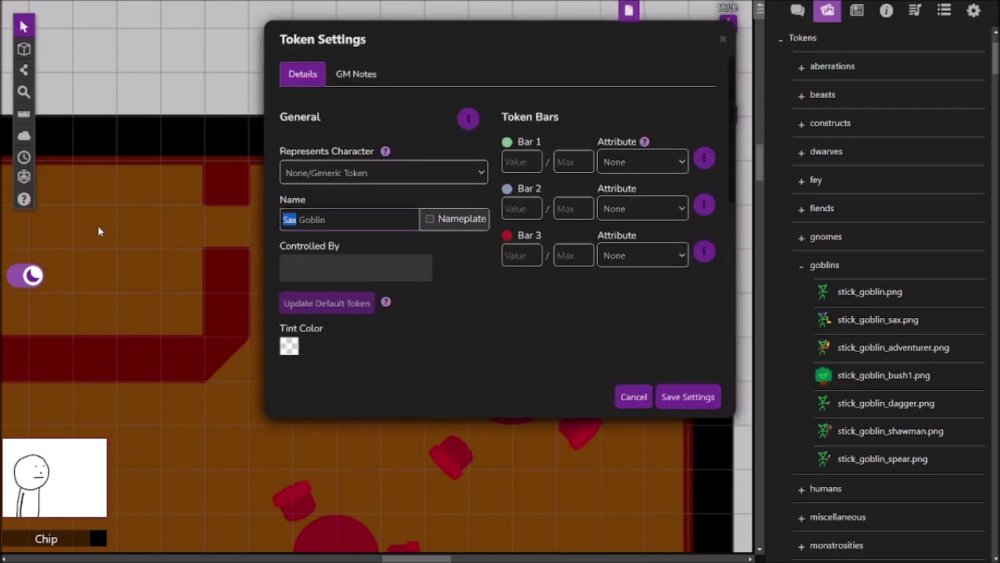
text(Jazz)
click(431, 219)
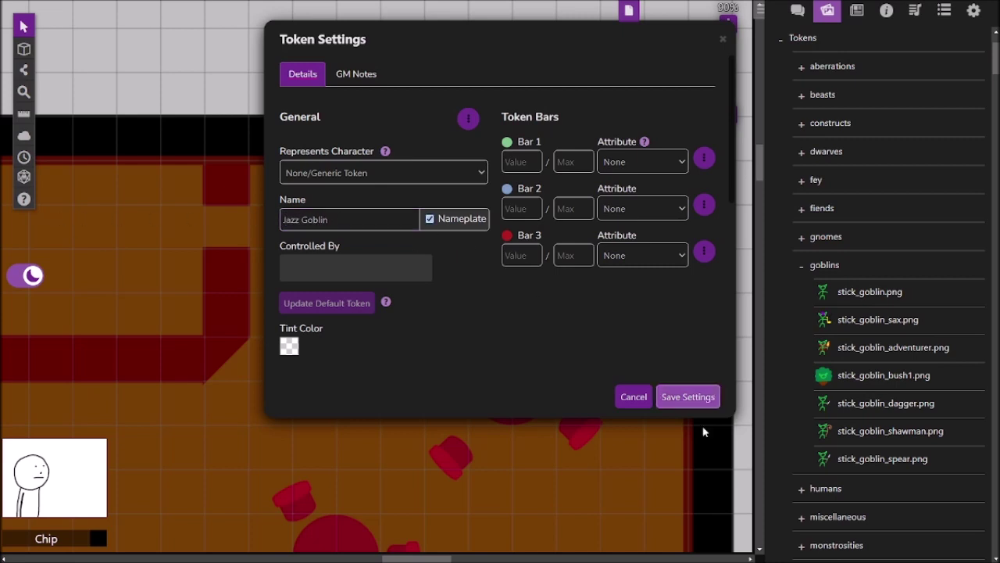
click(689, 399)
click(516, 256)
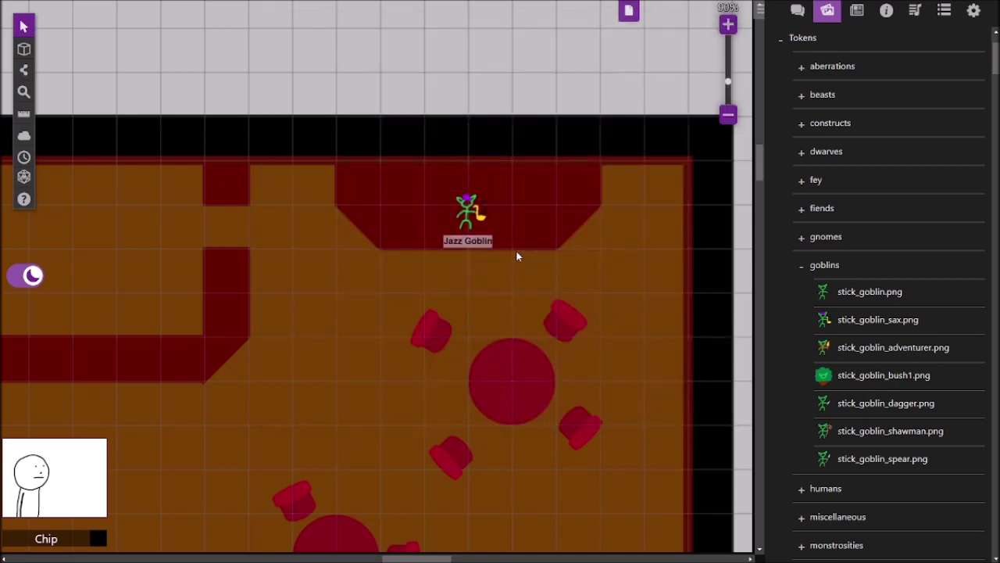
key(Right)
key(Left)
key(Left)
key(Left)
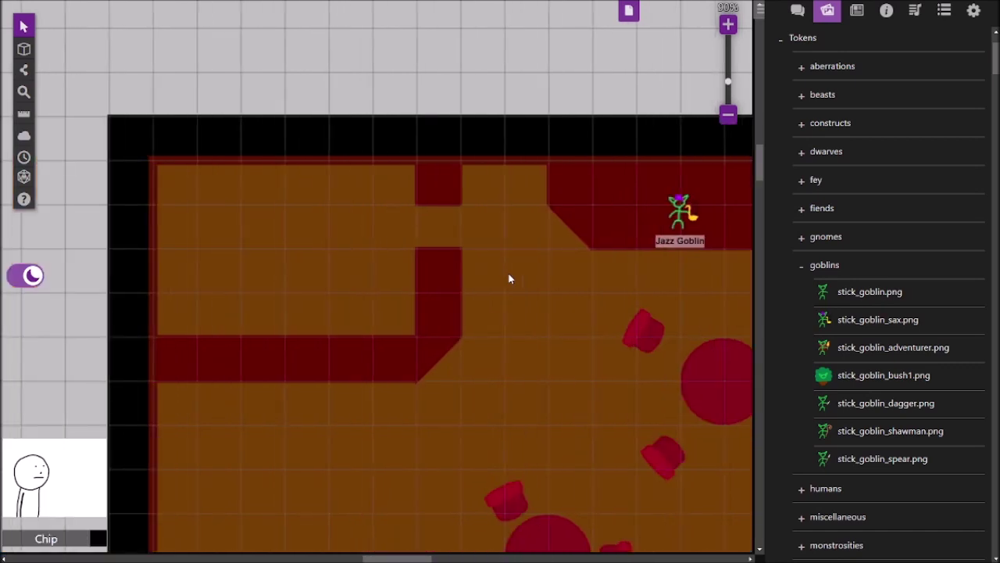
key(Down)
scroll(509, 278, down, 2)
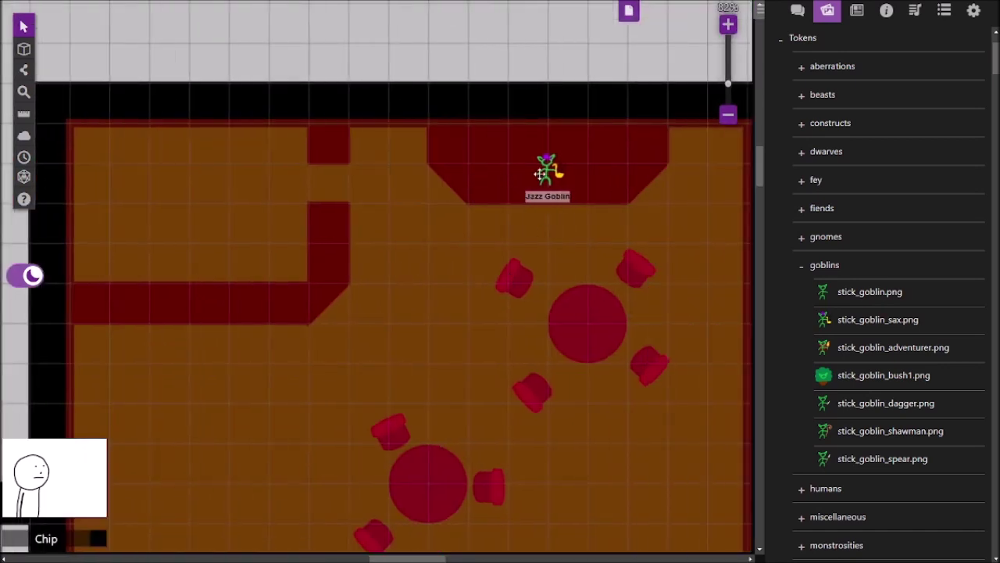
click(544, 177)
click(509, 225)
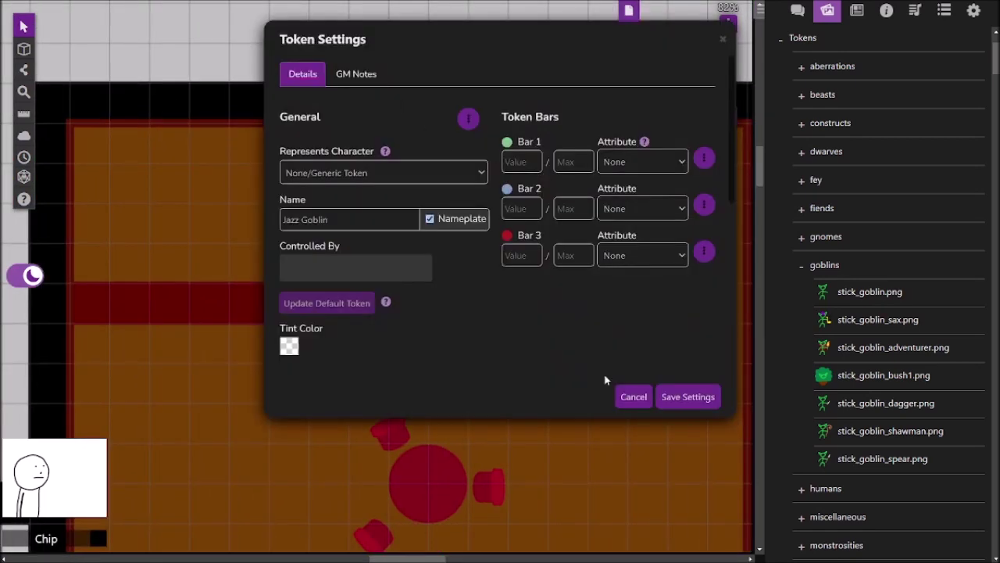
click(634, 401)
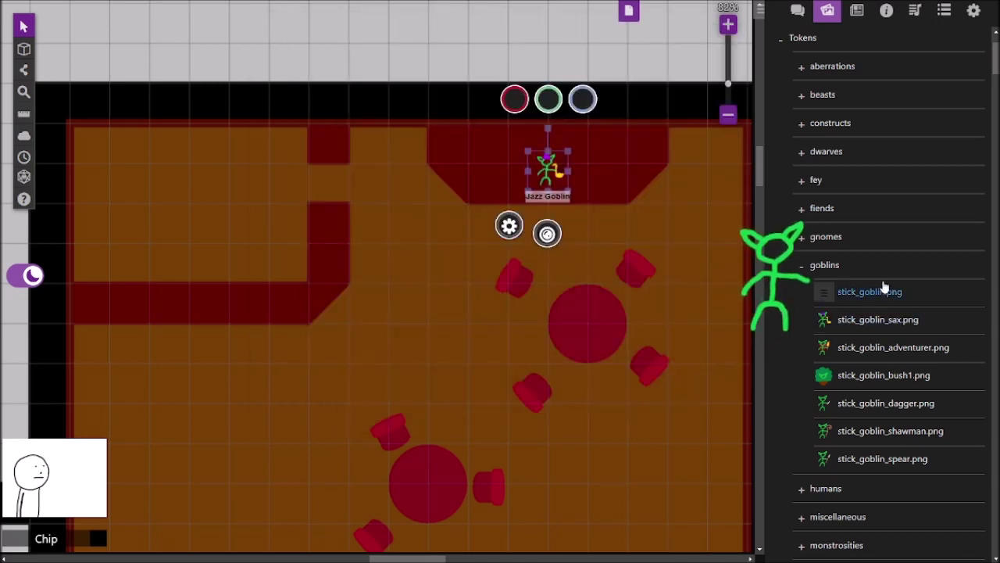
Place the stick_goblin_adventurer.png token in the small walled-off area in the tavern's northwest corner and shrink it to one grid square.
mouse_move(889, 351)
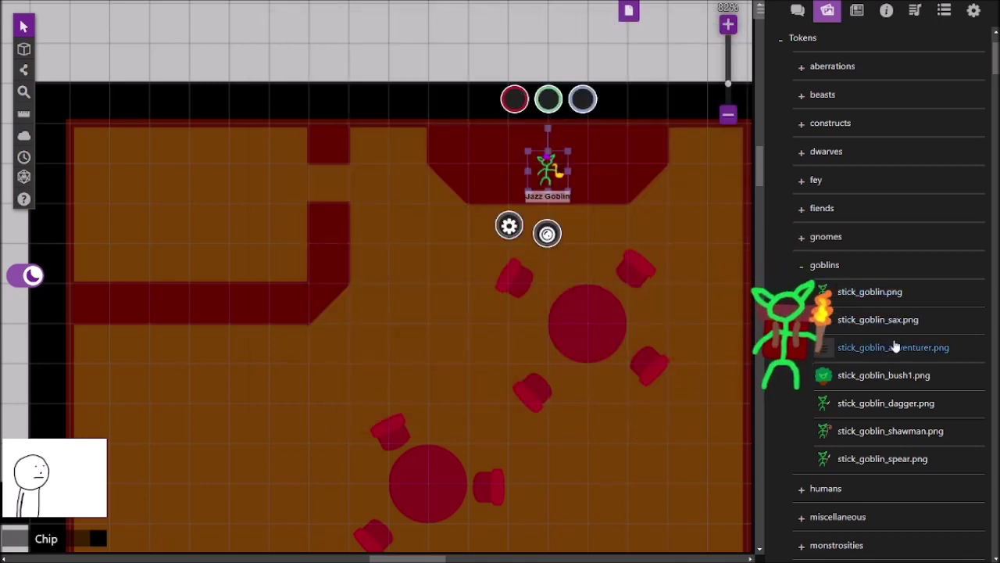
drag(893, 352, 216, 262)
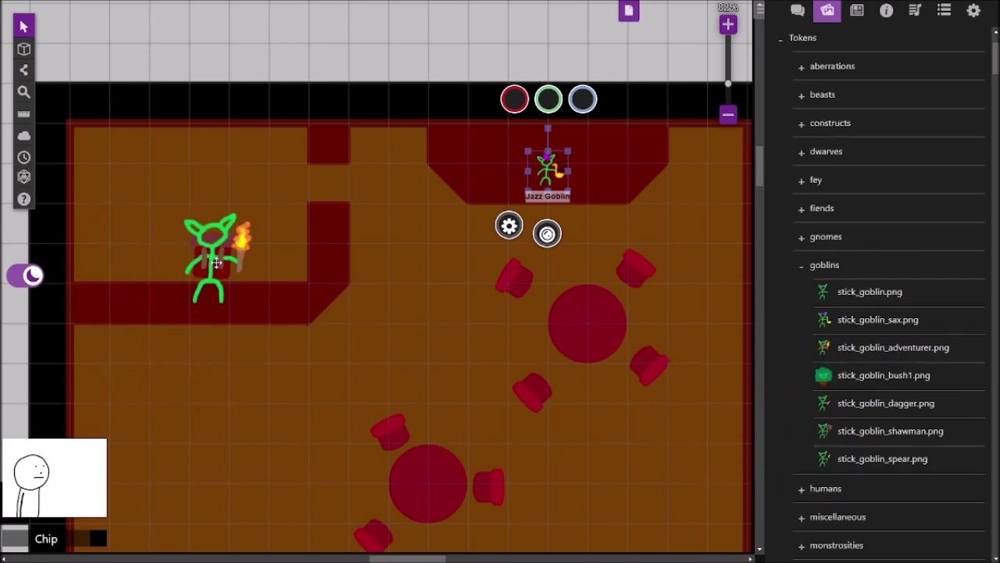
click(217, 261)
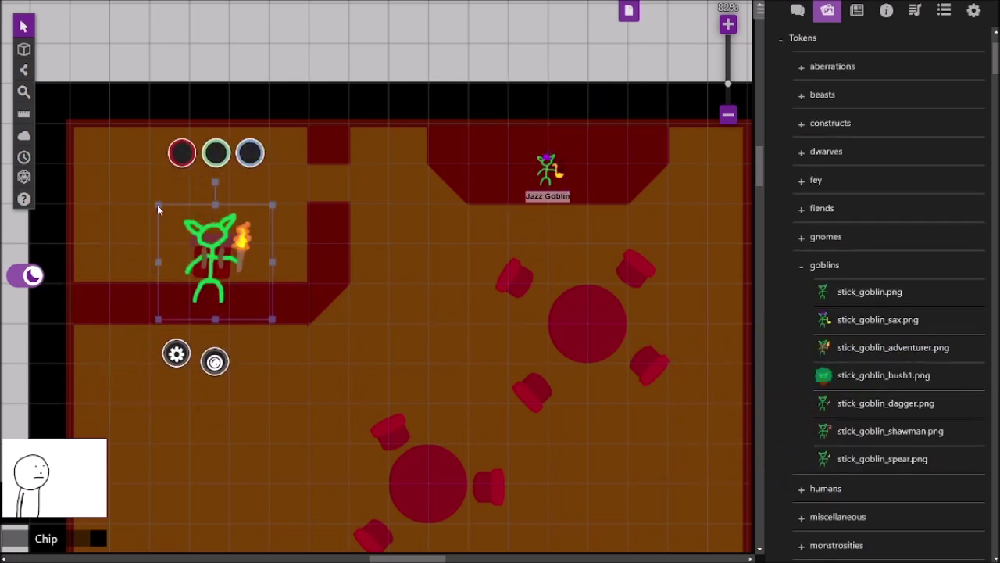
click(211, 252)
drag(249, 291, 209, 266)
Name the adventurer goblin token "Merchant Goblin" in its token settings.
double_click(209, 266)
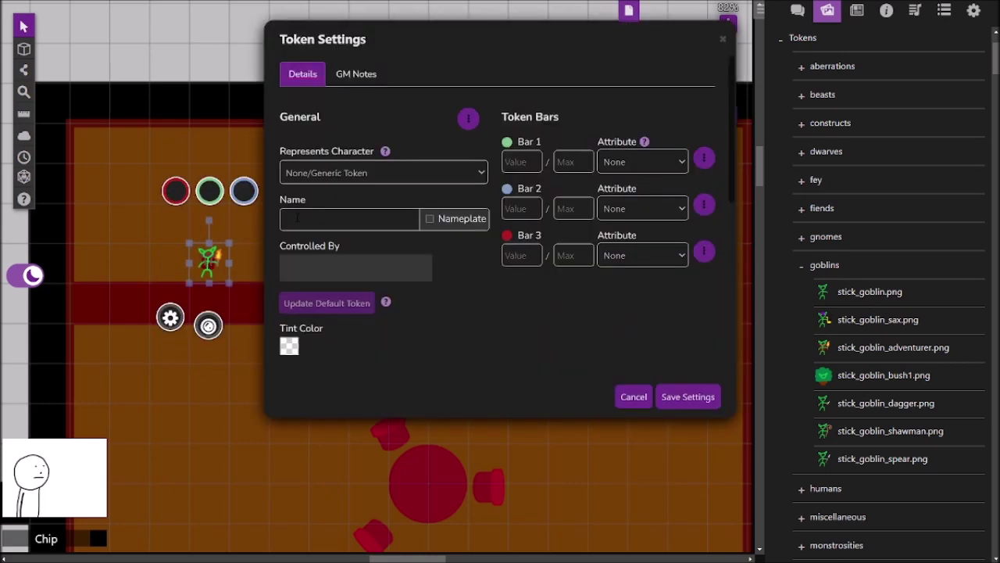
click(344, 219)
text(Mer)
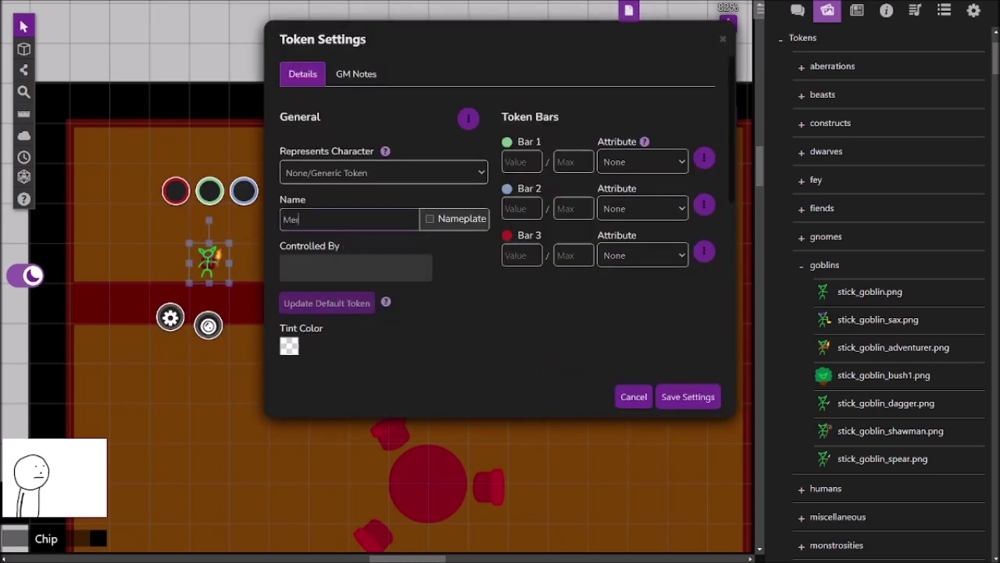
text(chant Goblin)
Start the Merchant Goblin's GM note with "Uses the Bandit Captain stat block from the MM," and correct the spelling of "Captain".
click(356, 74)
text(Us)
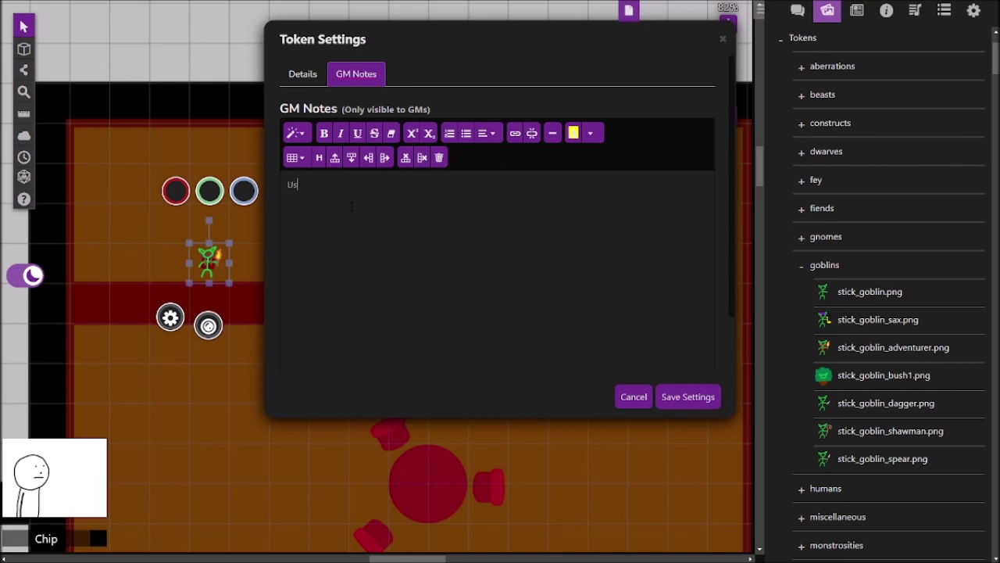
text(es the B)
text(dit Captian stat block from t)
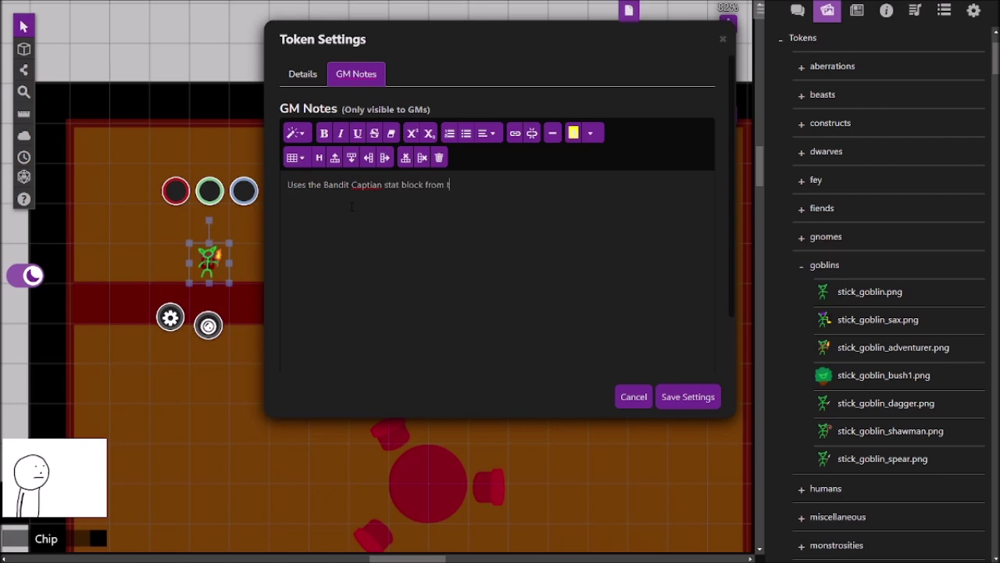
text(he MM,)
right_click(373, 189)
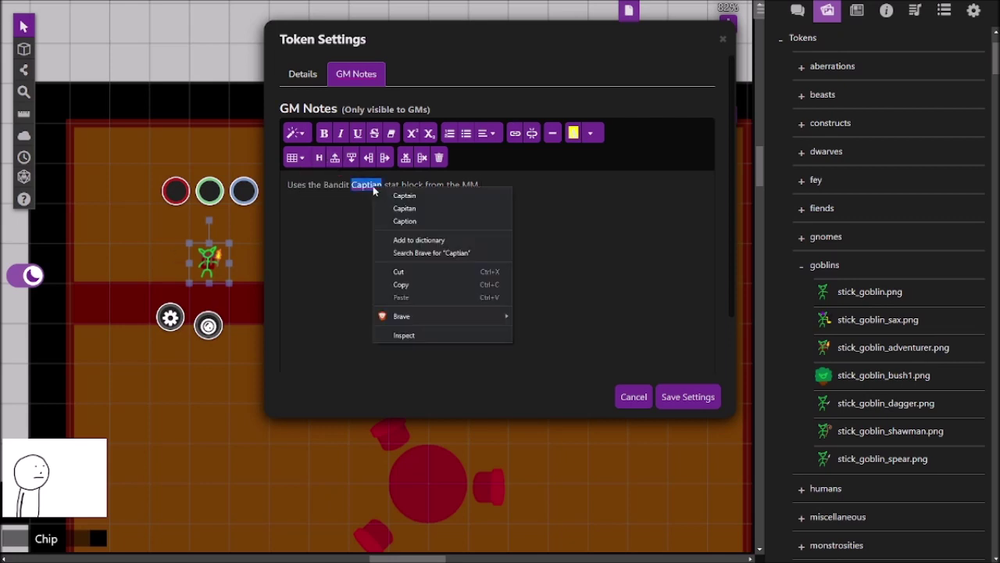
click(451, 197)
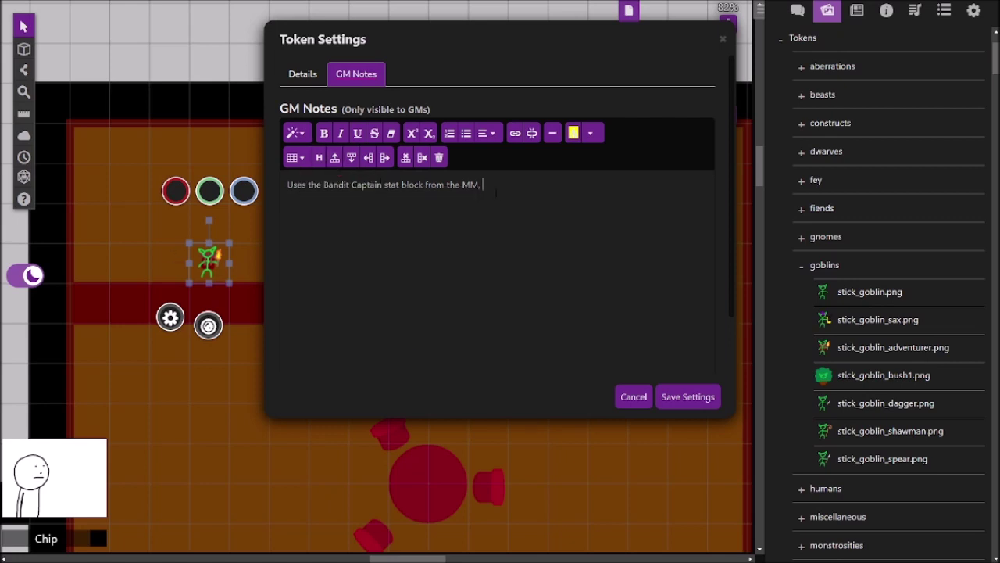
Continue the note with "although he is size small and gets the goblins nimble escape." and correct the spelling of "although".
text(althoug he is size small and gets the gpb)
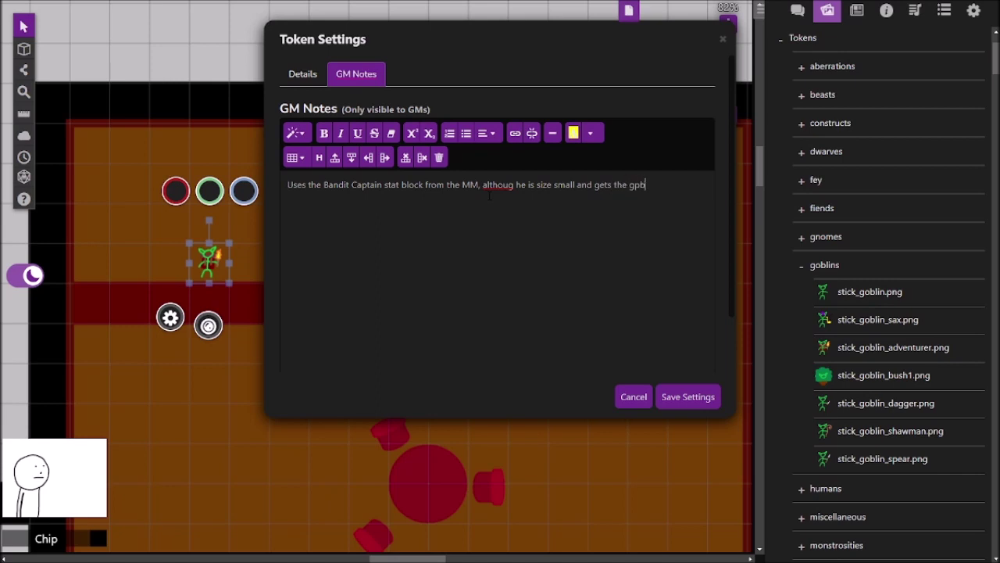
key(BackSpace)
key(BackSpace)
text(oblins nimble escape.)
right_click(504, 186)
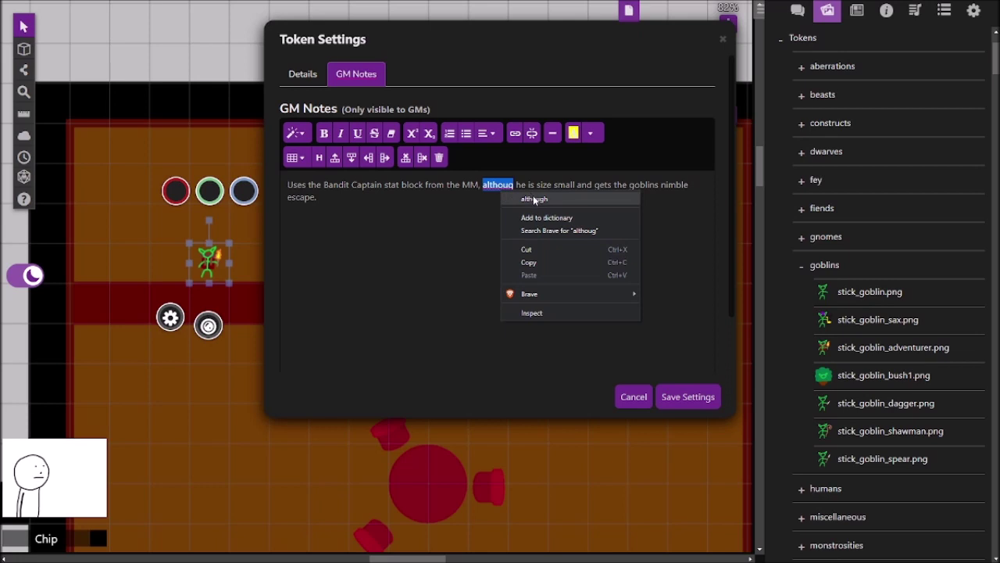
click(533, 196)
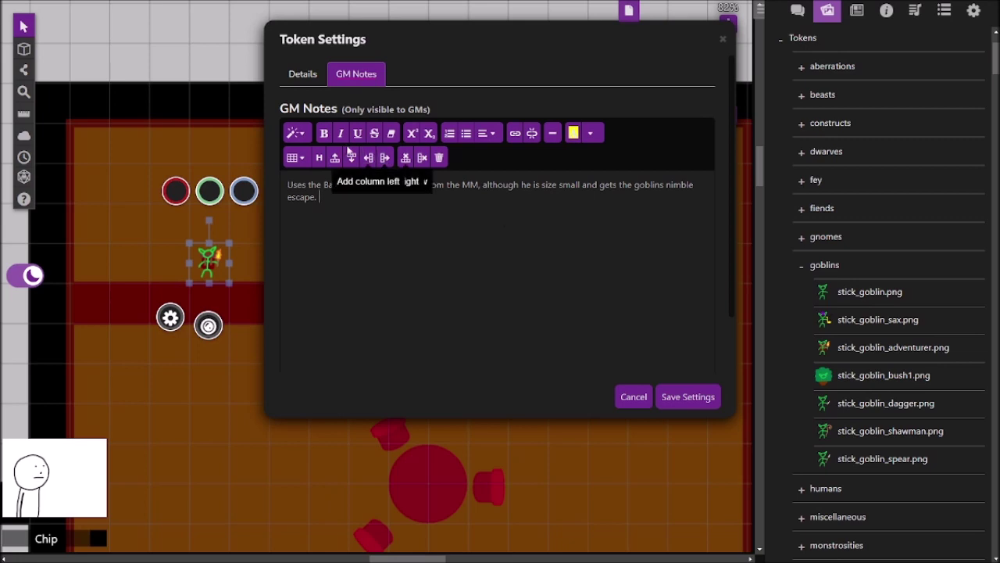
Add a GM note paragraph: "He will sell to the party Adventuring Gear and Food (as listed in the DMG, at a 500% markup).".
click(303, 73)
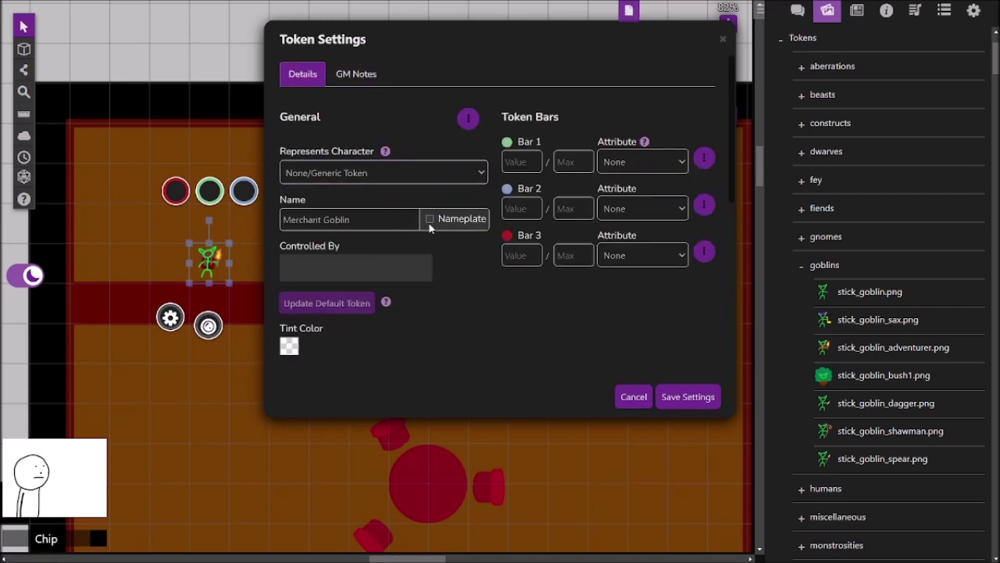
click(356, 75)
click(354, 231)
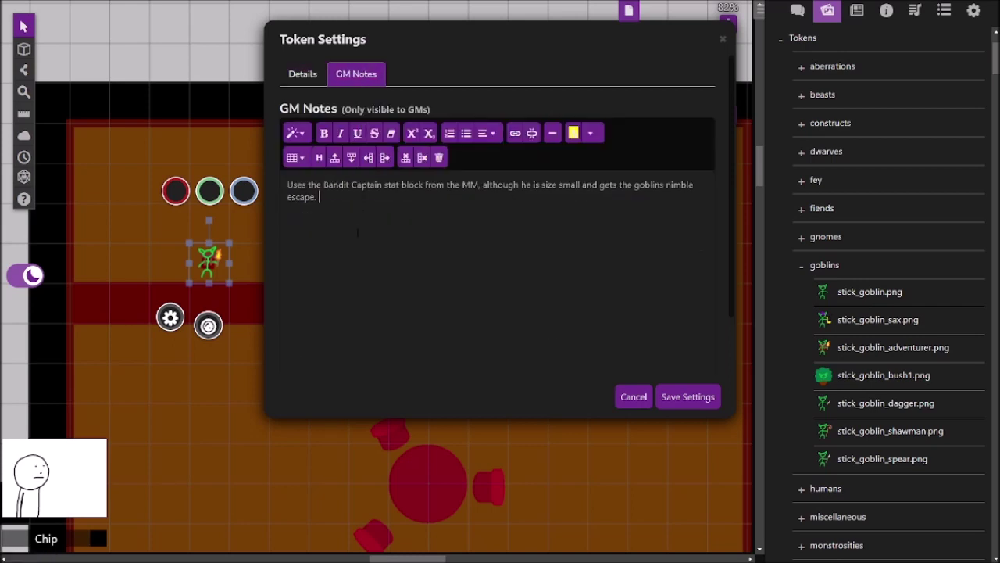
key(Return)
key(Return)
text(He will sell to the party Ad)
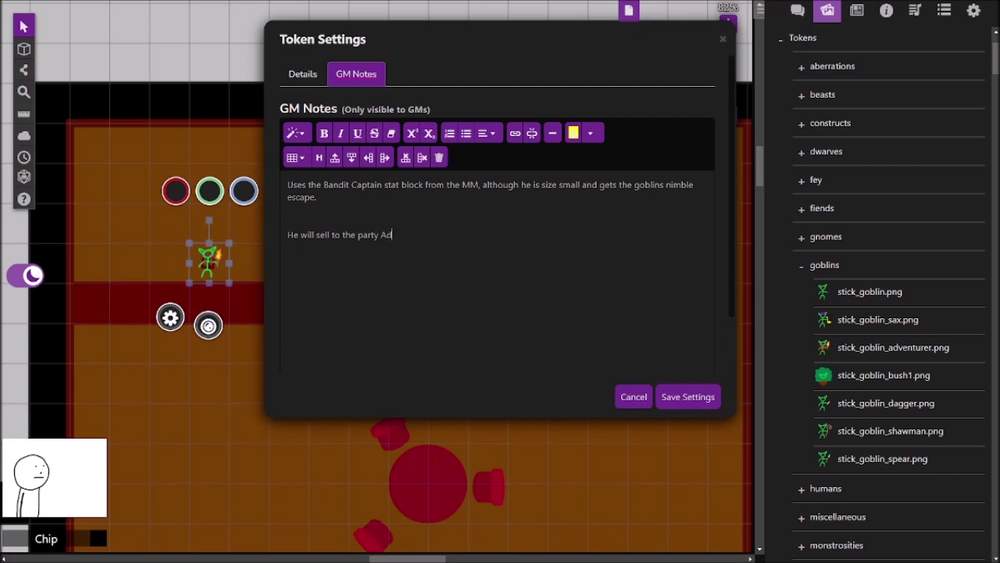
text(ventuering Gear and Food (as)
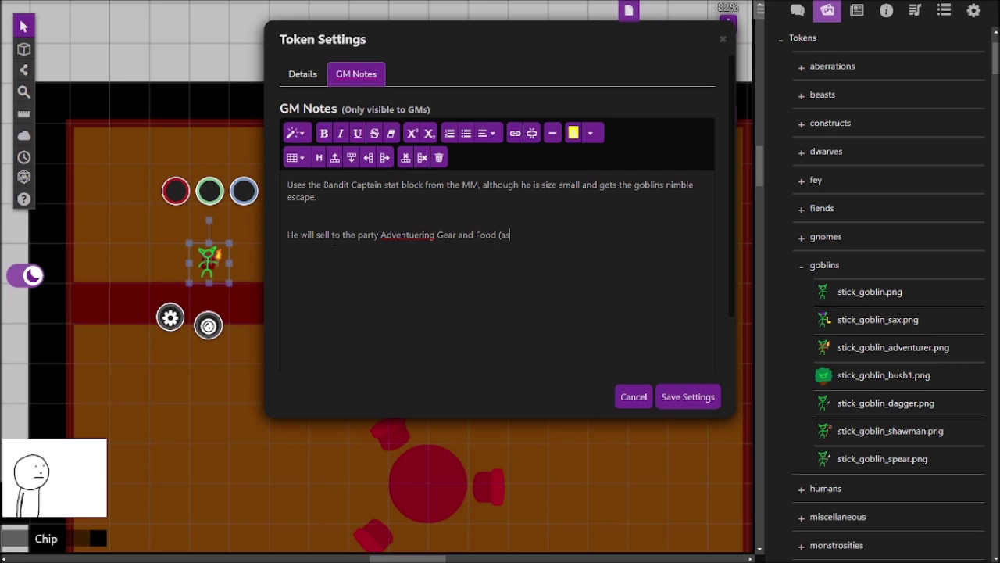
text( listed in the DMG, at a 500% mar)
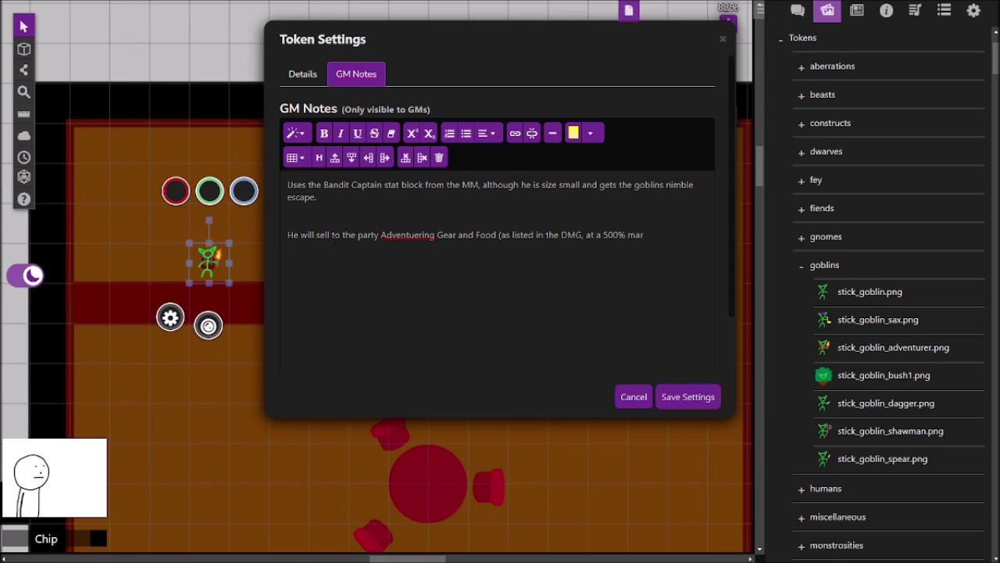
text(kup<)
key(BackSpace)
text())
right_click(406, 235)
click(426, 251)
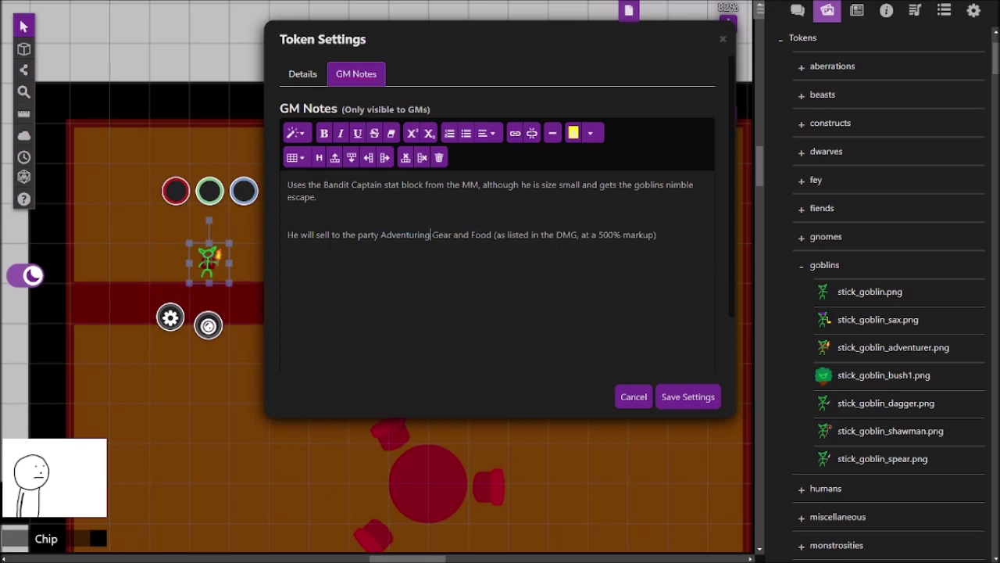
key(End)
text(.)
Add another paragraph to the GM note: "He will also buy it for only 40% of their value.".
key(Return)
key(Return)
text(He will also br)
key(BackSpace)
text(uy it if)
key(BackSpace)
key(BackSpace)
text(for only )
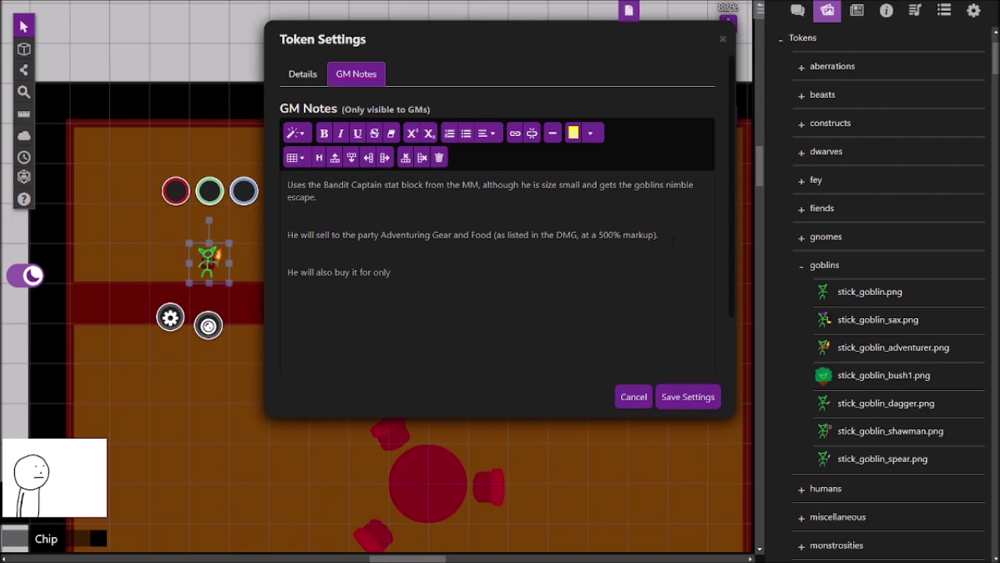
text(40% of their value.)
Turn on the Merchant Goblin's nameplate, save the token settings and deselect the token.
click(313, 79)
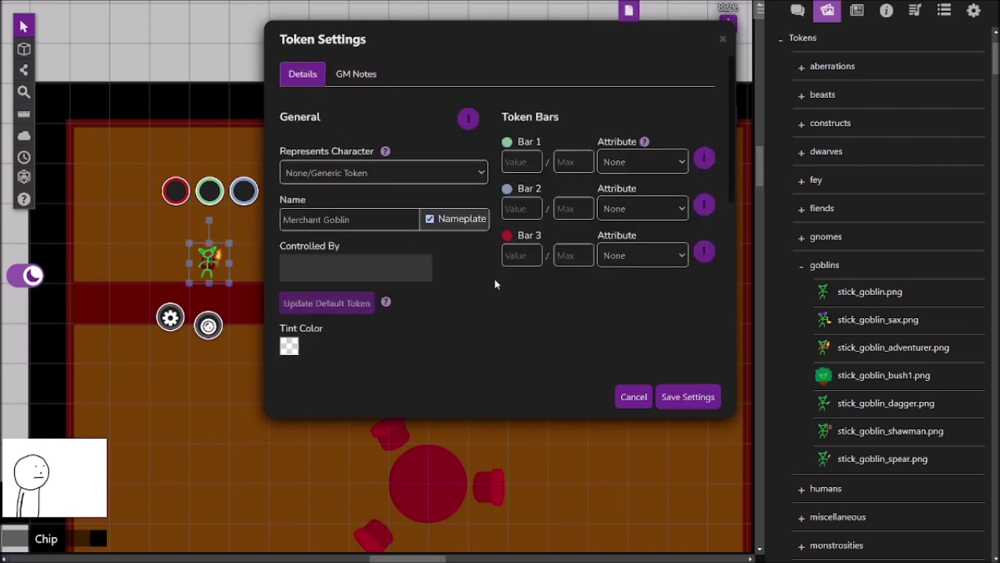
click(688, 396)
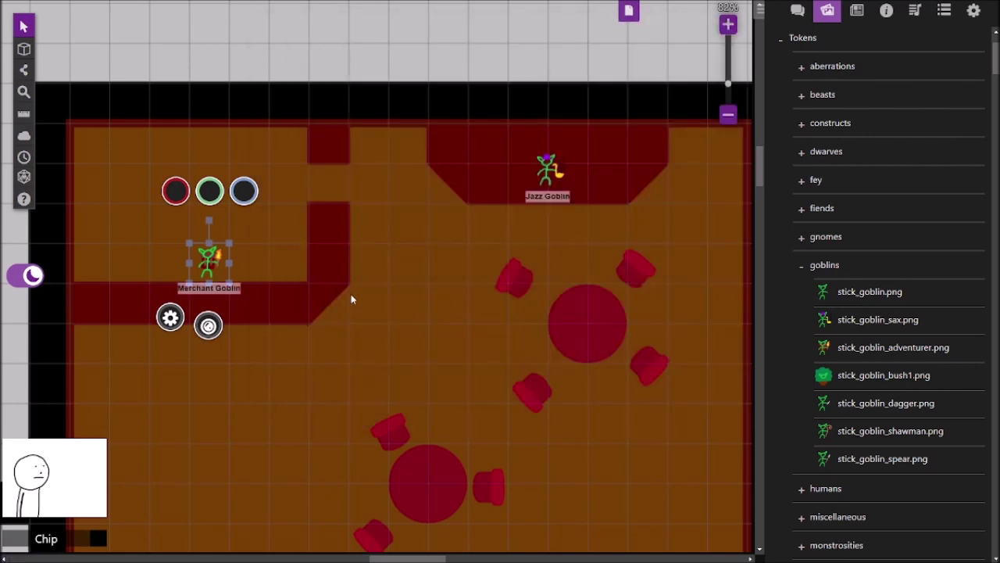
click(498, 320)
Reopen the Merchant Goblin token's GM notes for editing.
scroll(502, 313, down, 3)
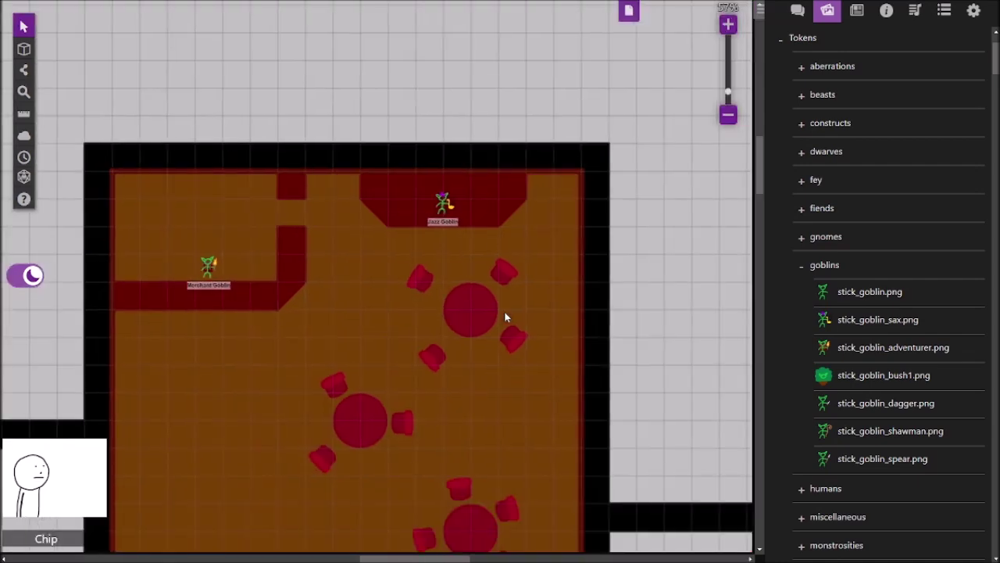
scroll(505, 317, down, 1)
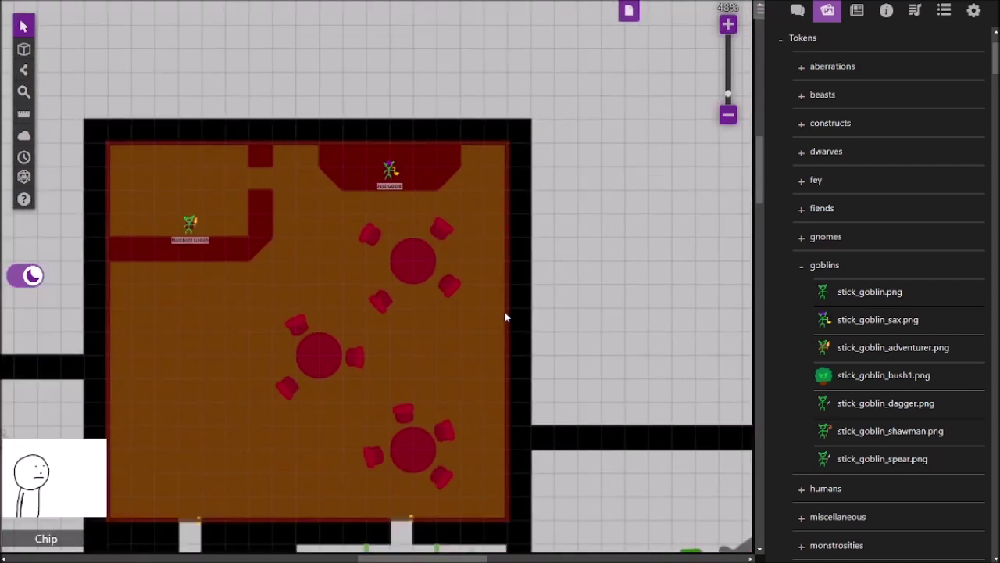
scroll(504, 318, left, 4)
scroll(505, 318, down, 3)
scroll(505, 317, up, 1)
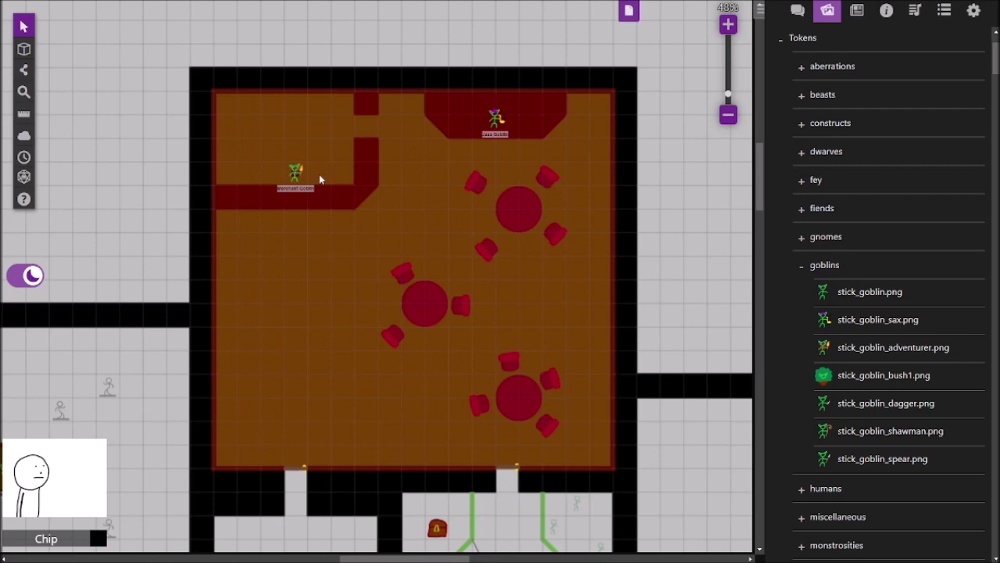
click(289, 170)
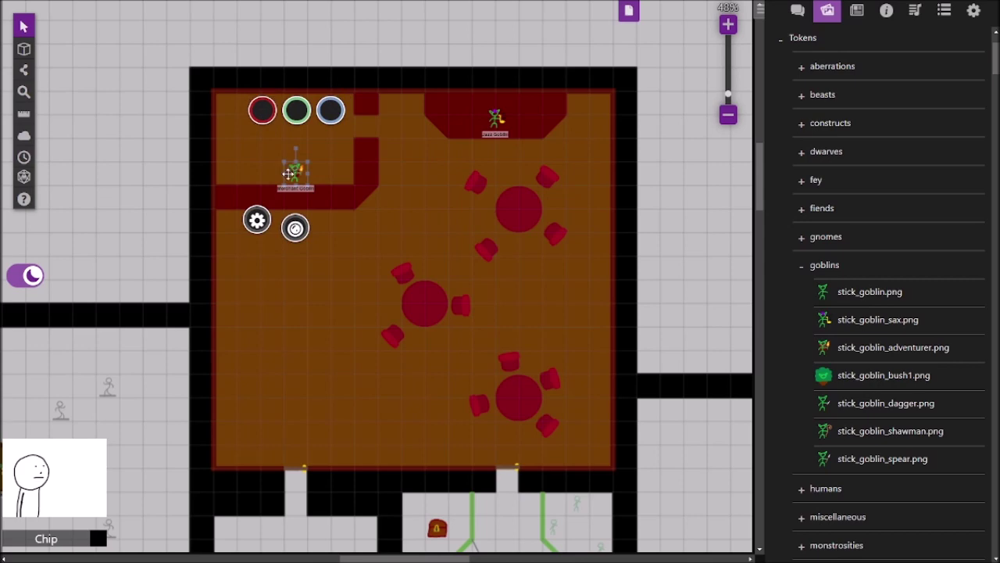
double_click(289, 172)
click(353, 73)
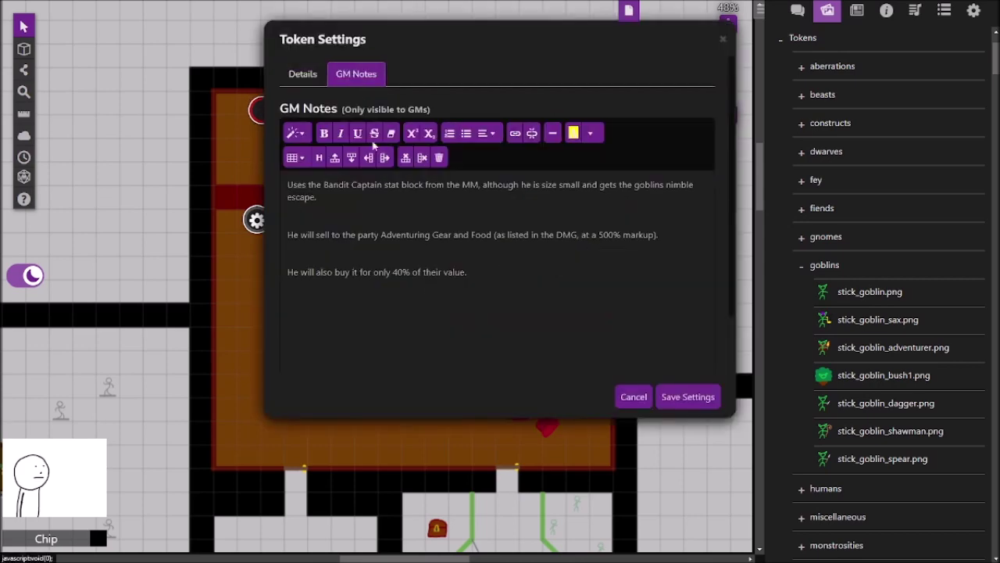
Add a closing paragraph to the GM note: "If killed/ stolen from, he has 500gp worth of adventuring goods and food.".
click(491, 286)
key(Return)
text(He)
key(BackSpace)
key(BackSpace)
key(BackSpace)
text(If killed,)
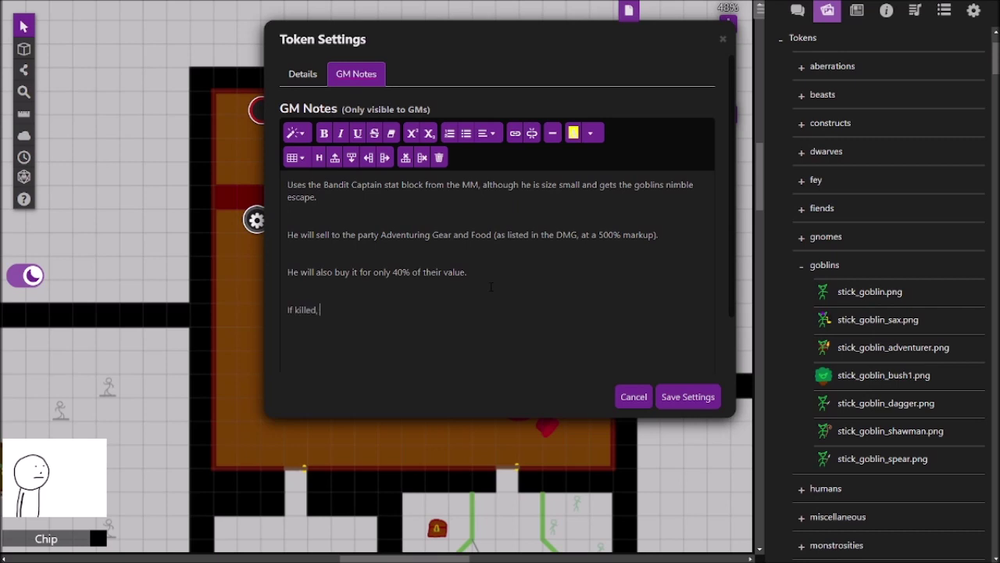
key(BackSpace)
key(BackSpace)
text(/ stole)
text(n from, he )
text(wi)
key(BackSpace)
key(BackSpace)
text(has 500g)
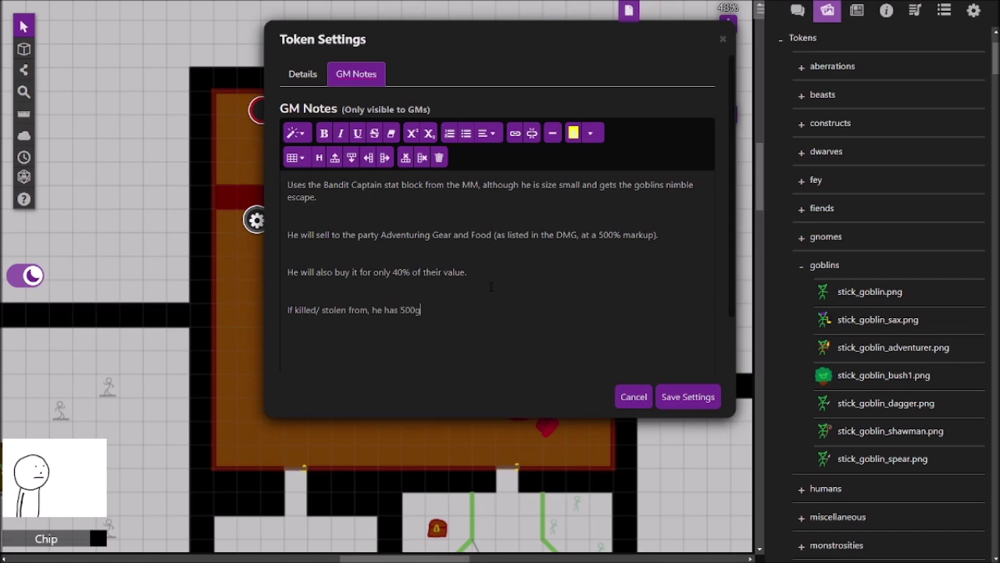
text(p worth of adventuring goods and food)
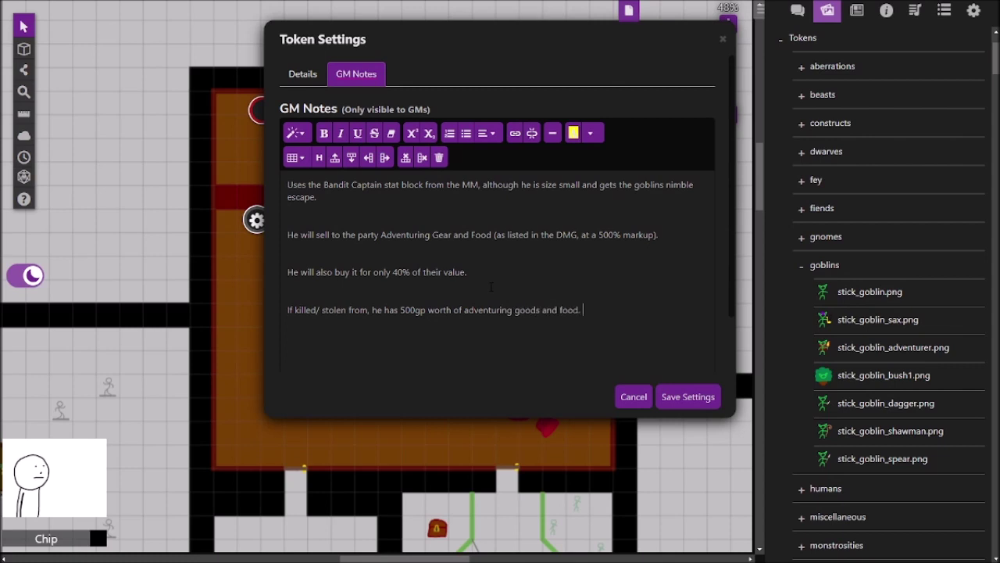
text(.)
Append "+ 3d6x4 gp." to the end of the GM note, save the token settings and deselect the token.
key(Return)
key(Return)
key(BackSpace)
key(BackSpace)
text(+ 3d6)
text(x)
text(4 gp.)
click(687, 396)
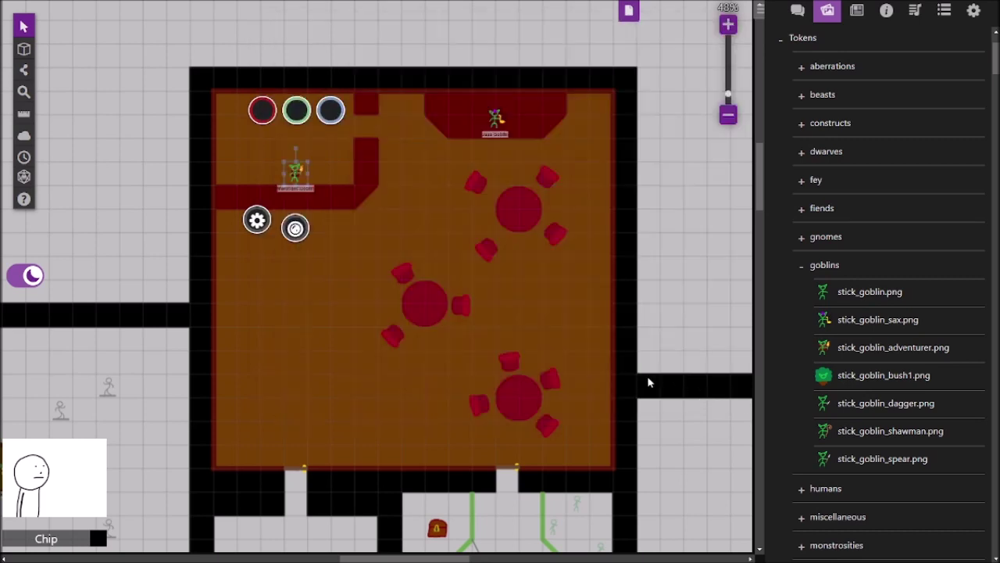
click(555, 332)
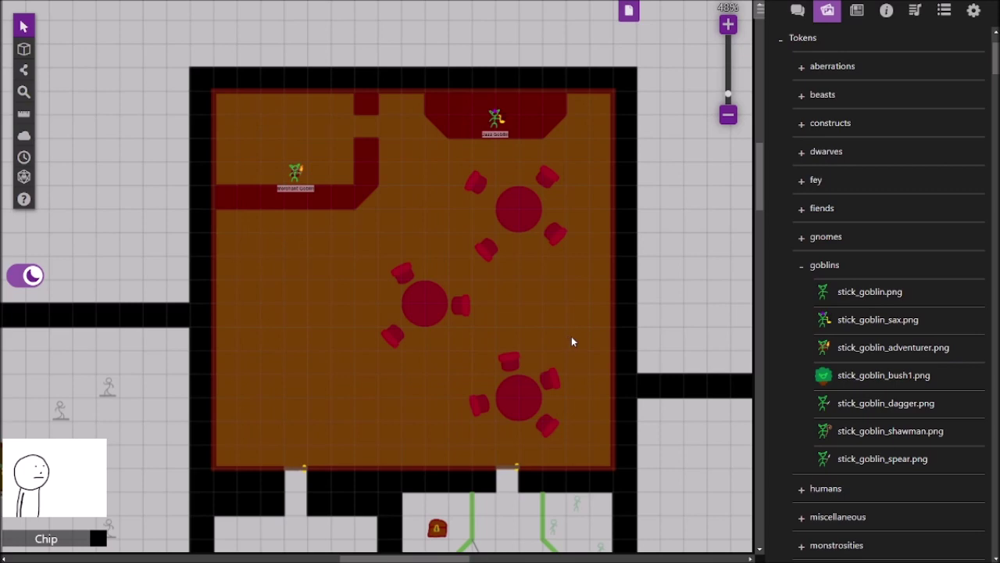